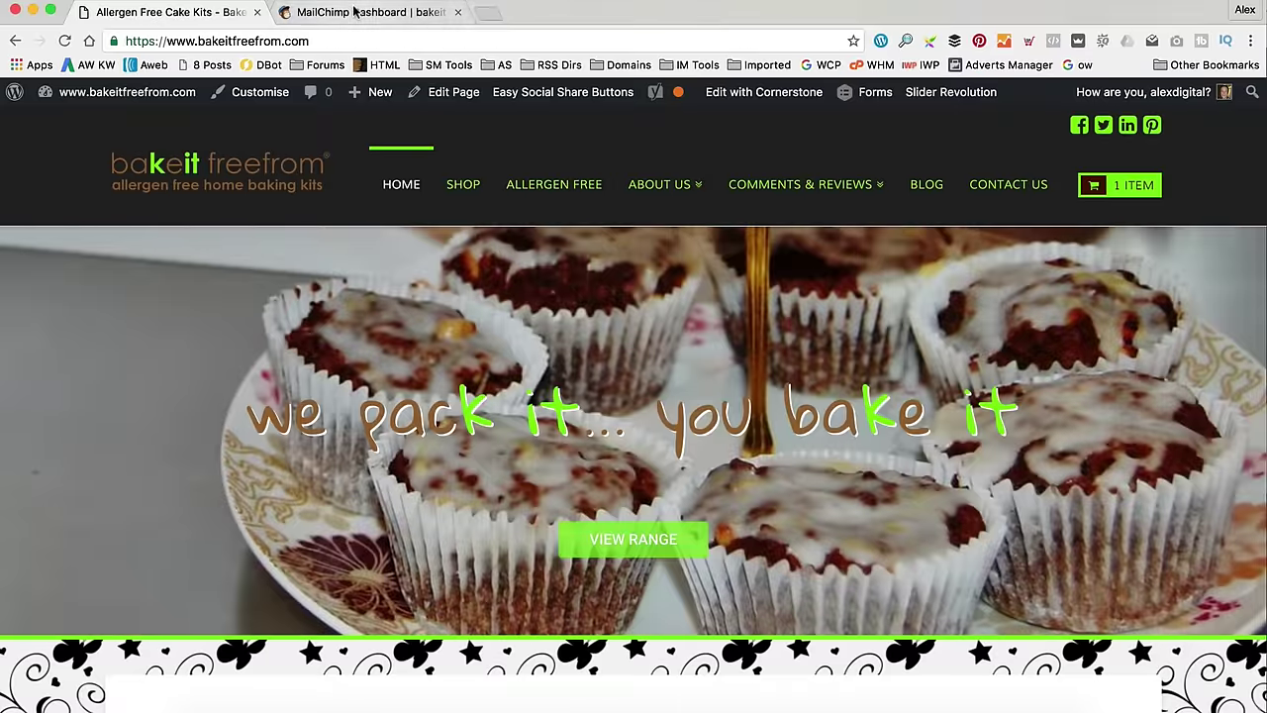
- Start creating a new list from the MailChimp Lists page
{"action": "left_click", "coordinate": [354, 11]}
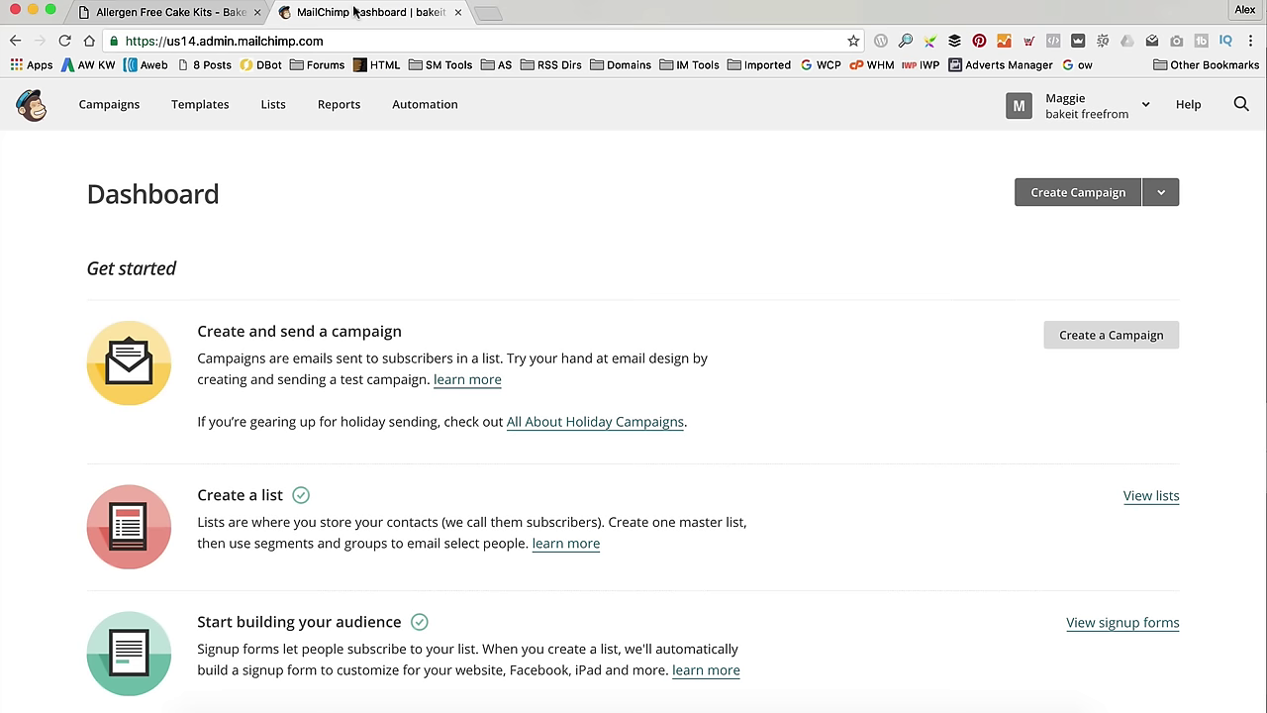
{"action": "left_click", "coordinate": [279, 112]}
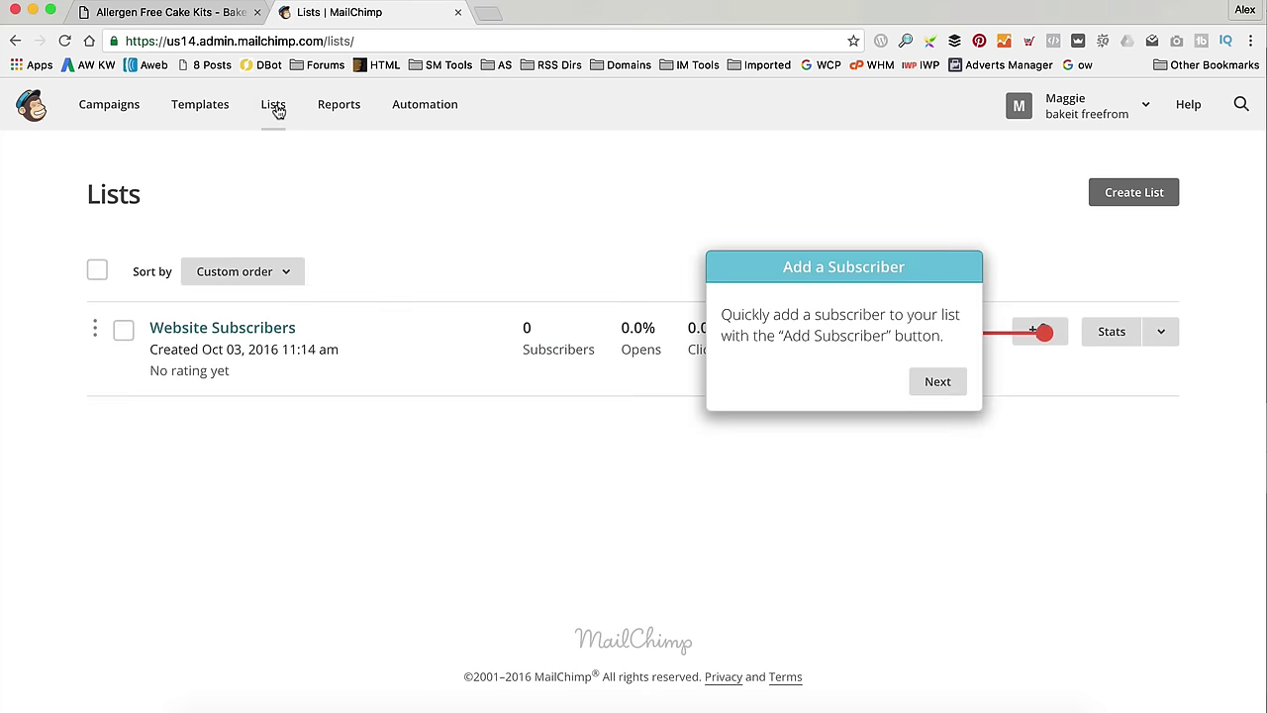
{"action": "left_click", "coordinate": [1145, 180]}
{"action": "left_click", "coordinate": [945, 384]}
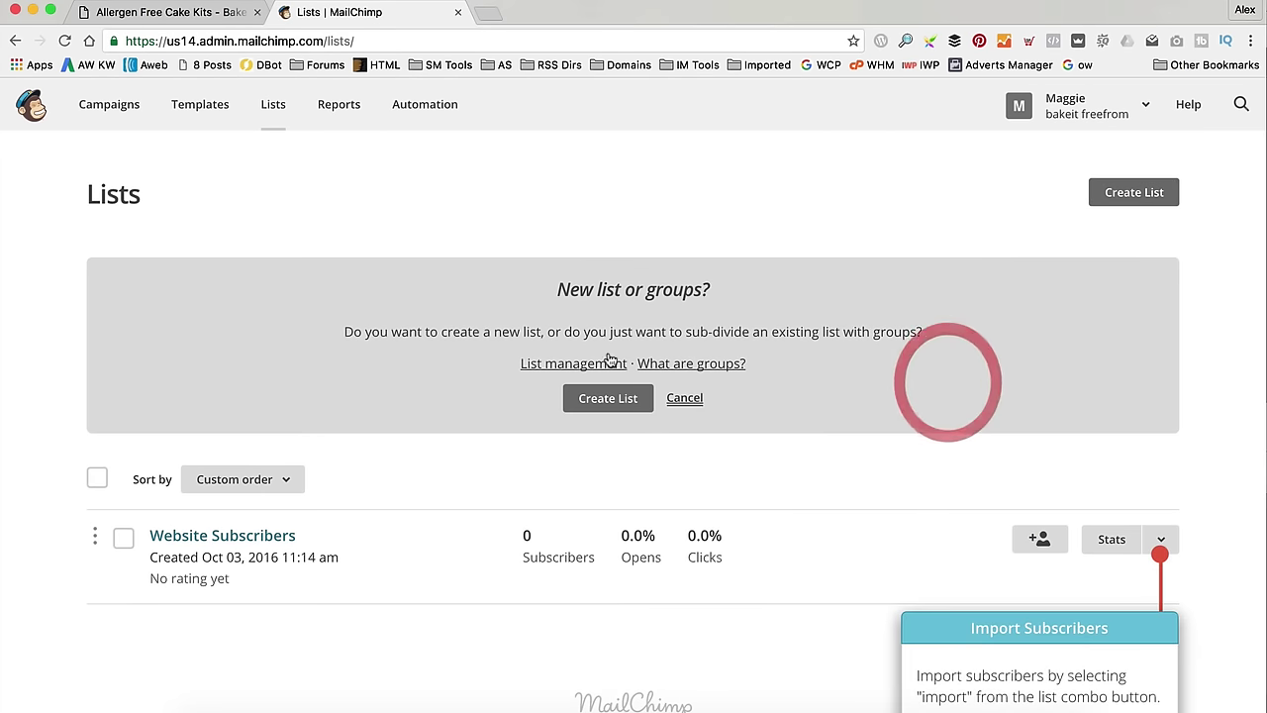
{"action": "left_click", "coordinate": [575, 403]}
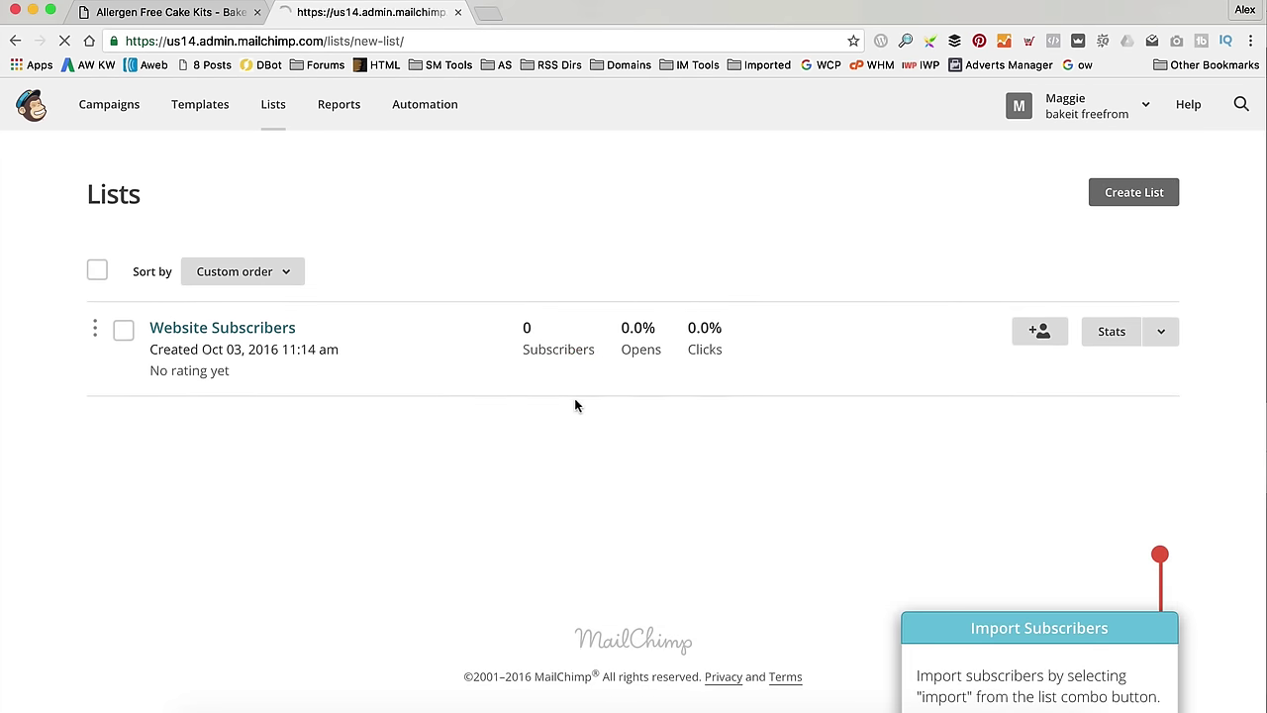
- Name the new list 'Website Customers'
{"action": "left_click", "coordinate": [302, 341]}
{"action": "type", "text": "Website Cusgtome"}
{"action": "key", "text": "BackSpace"}
{"action": "key", "text": "BackSpace"}
{"action": "key", "text": "BackSpace"}
{"action": "key", "text": "BackSpace"}
{"action": "key", "text": "BackSpace"}
{"action": "type", "text": "tomers"}
- Fill in the sender e-mail and sender name, with reminder 'Signed up on website our website'
{"action": "key", "text": "Tab"}
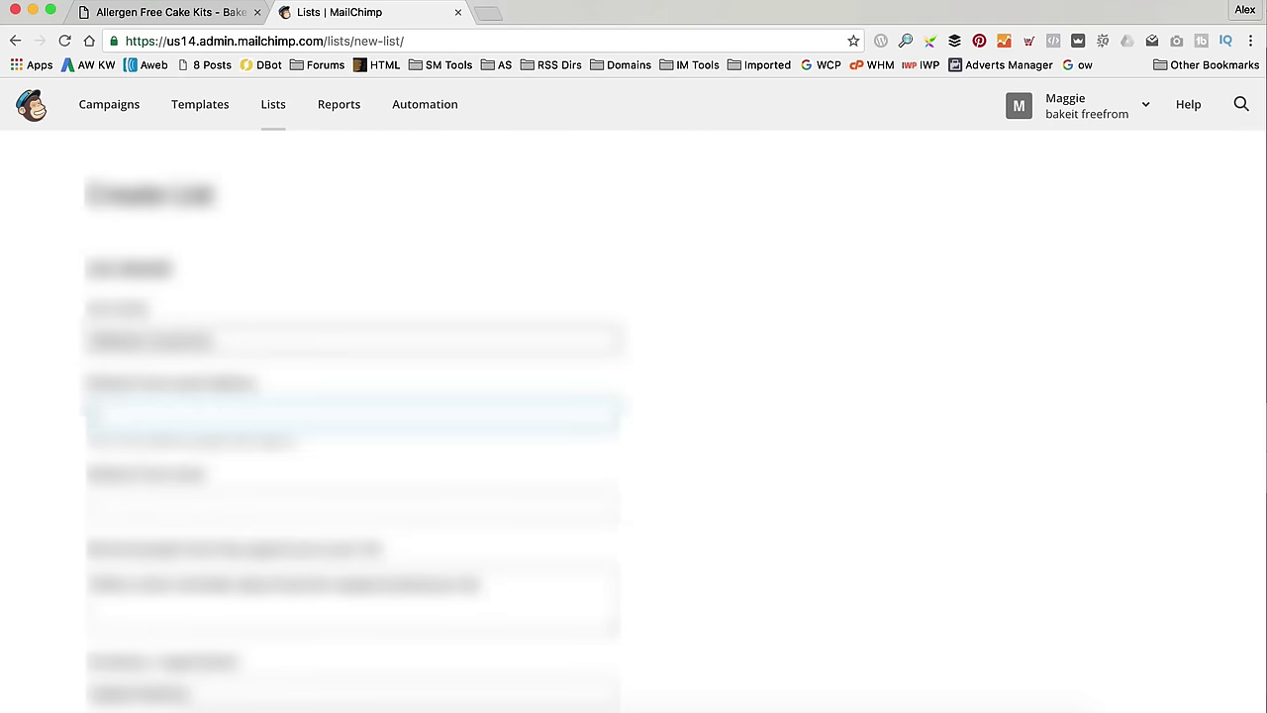
{"action": "scroll", "coordinate": [633, 396], "scroll_direction": "down", "scroll_amount": 2}
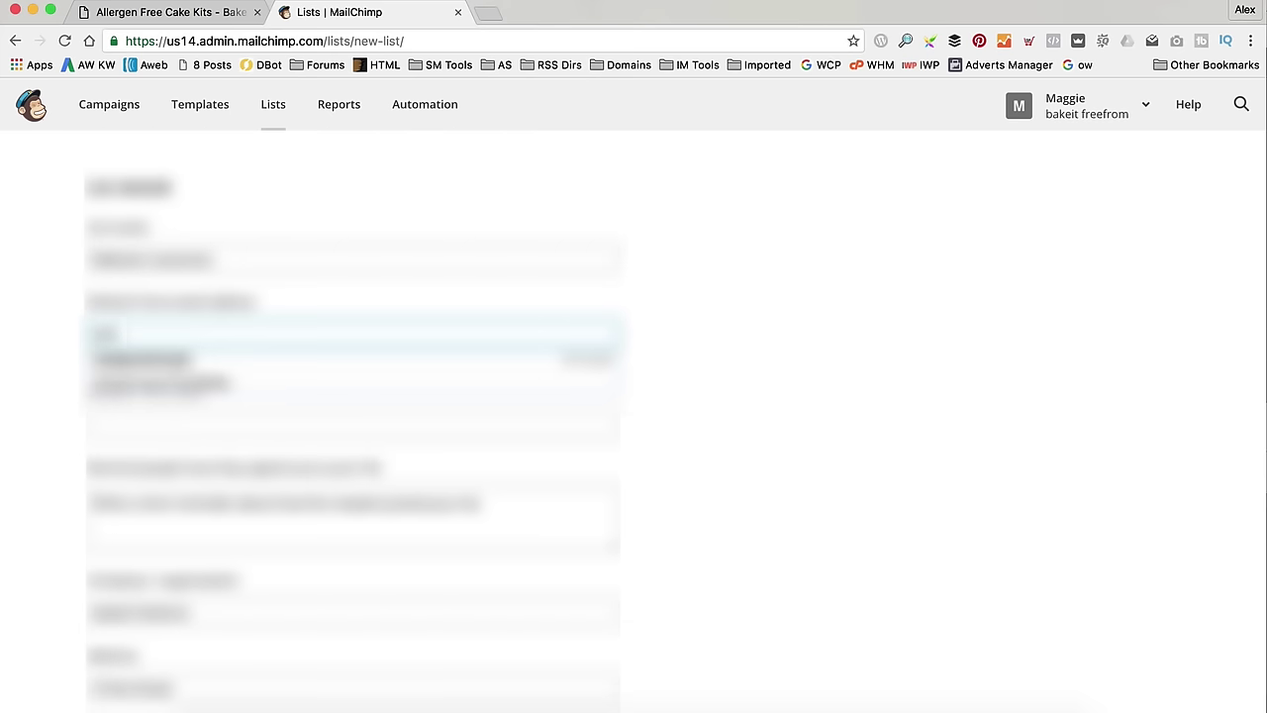
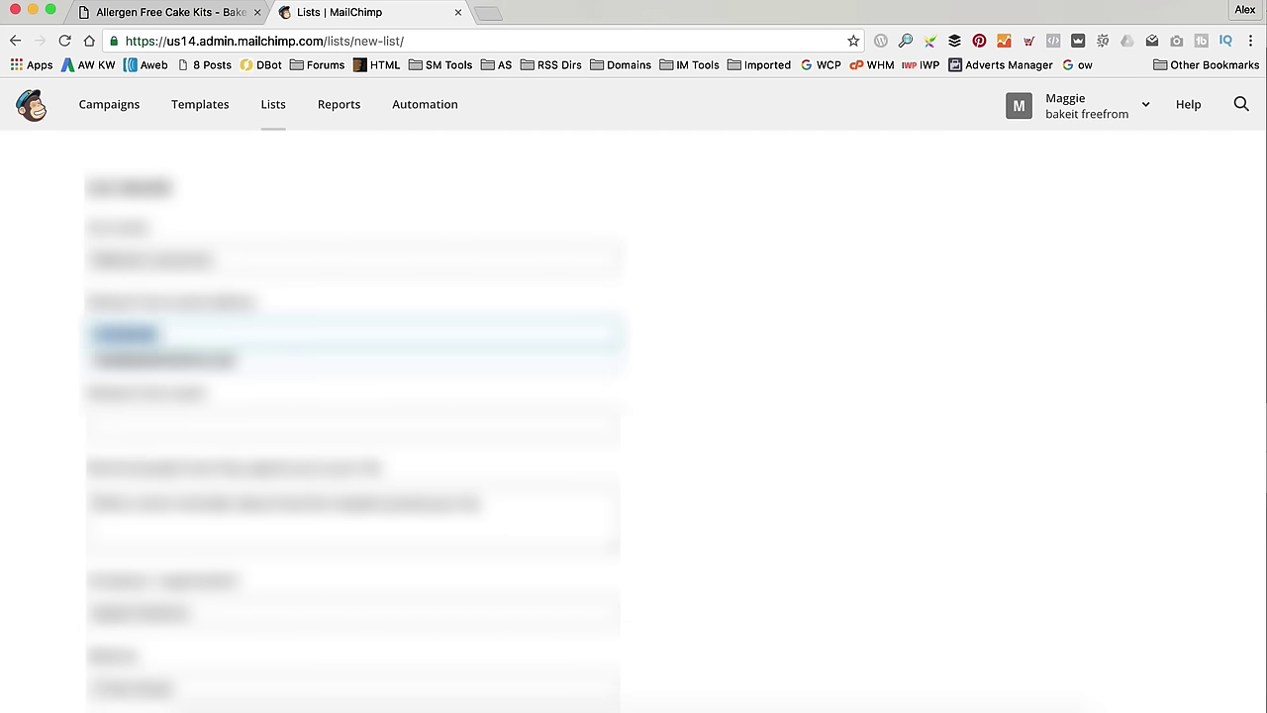
{"action": "key", "text": "Down"}
{"action": "key", "text": "Return"}
{"action": "key", "text": "Tab"}
{"action": "type", "text": "B"}
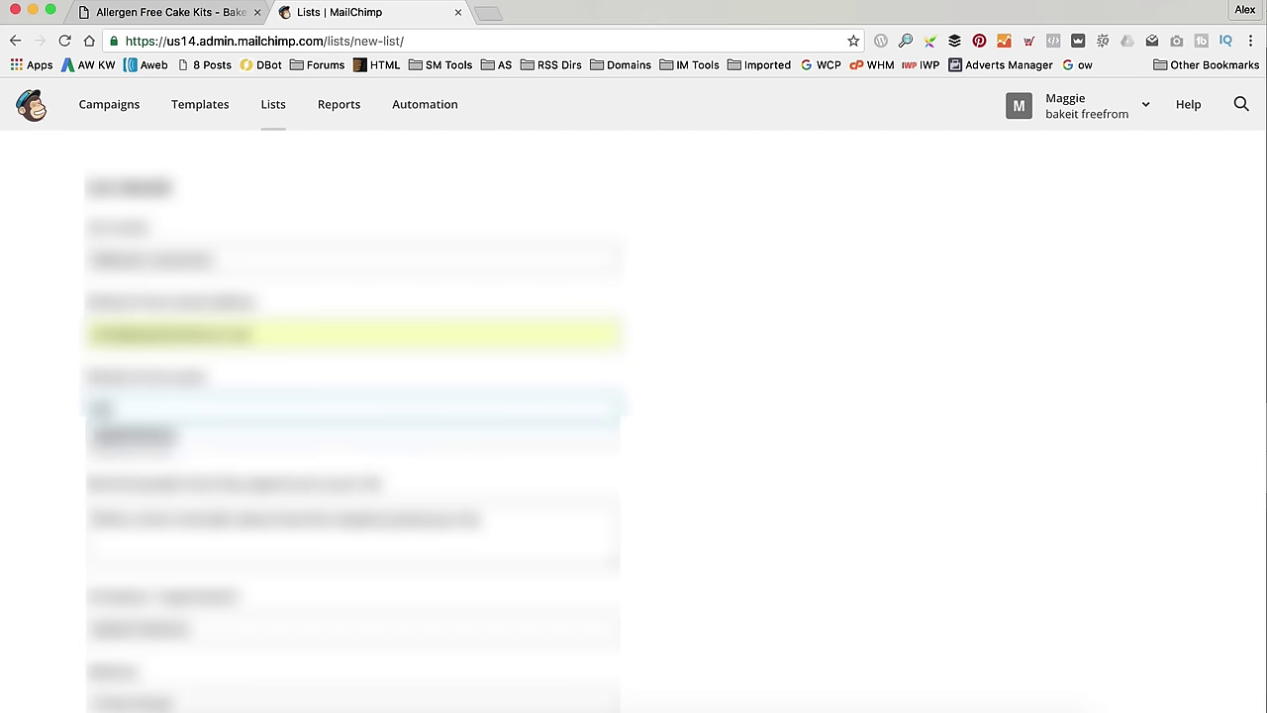
{"action": "key", "text": "Down"}
{"action": "key", "text": "Return"}
{"action": "key", "text": "Tab"}
{"action": "type", "text": "Signed up on website"}
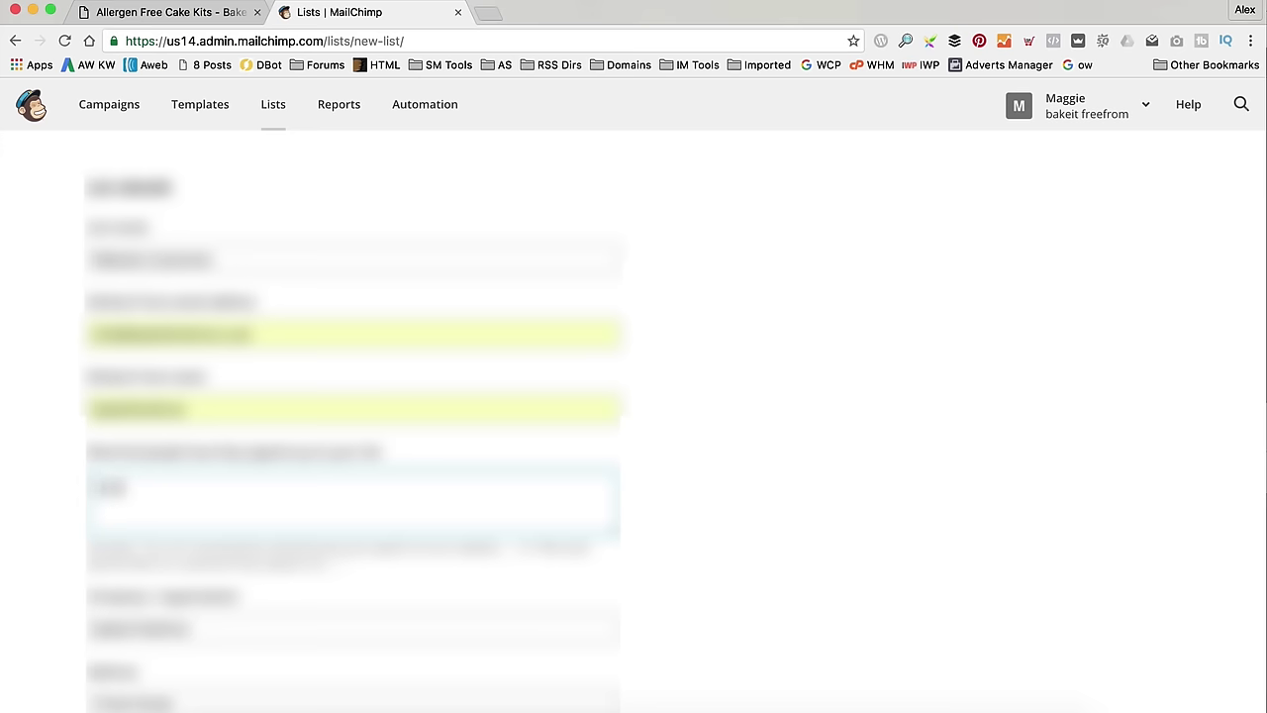
{"action": "type", "text": " our website"}
{"action": "key", "text": "Tab"}
- Leave instant subscribe notifications off and save the list
{"action": "scroll", "coordinate": [225, 353], "scroll_direction": "down", "scroll_amount": 10}
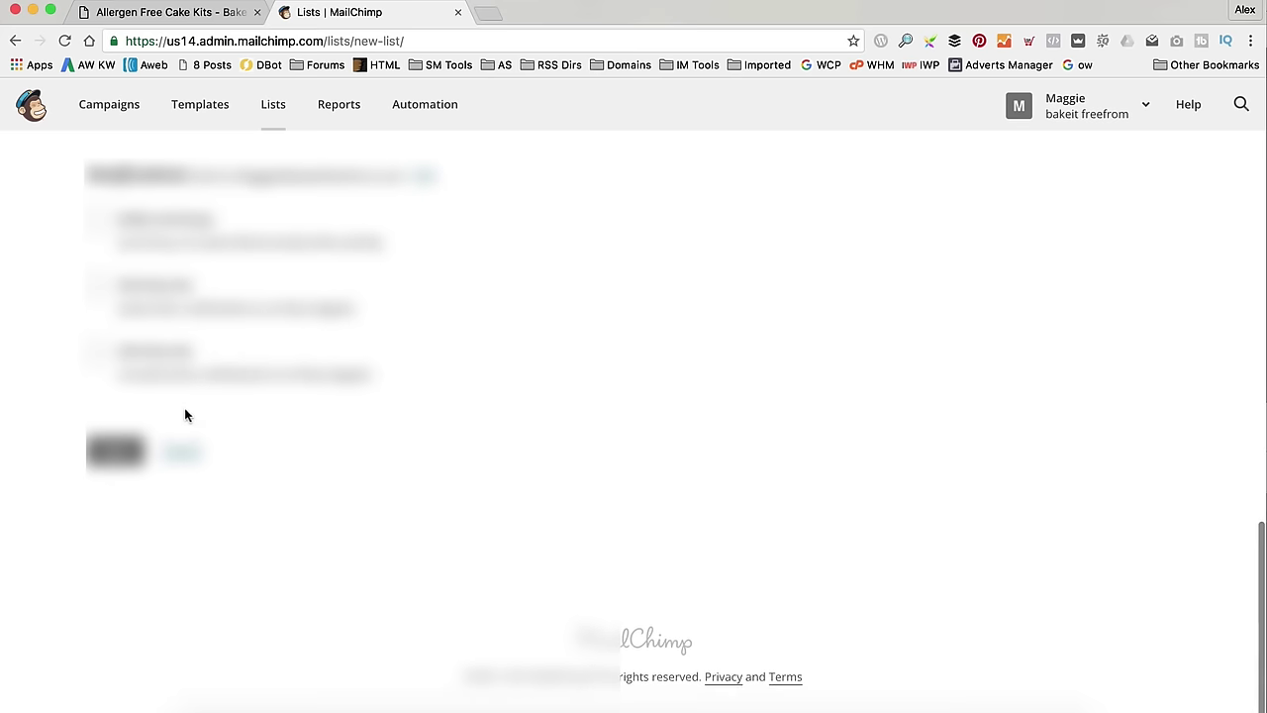
{"action": "left_click", "coordinate": [96, 285]}
{"action": "left_click", "coordinate": [109, 469]}
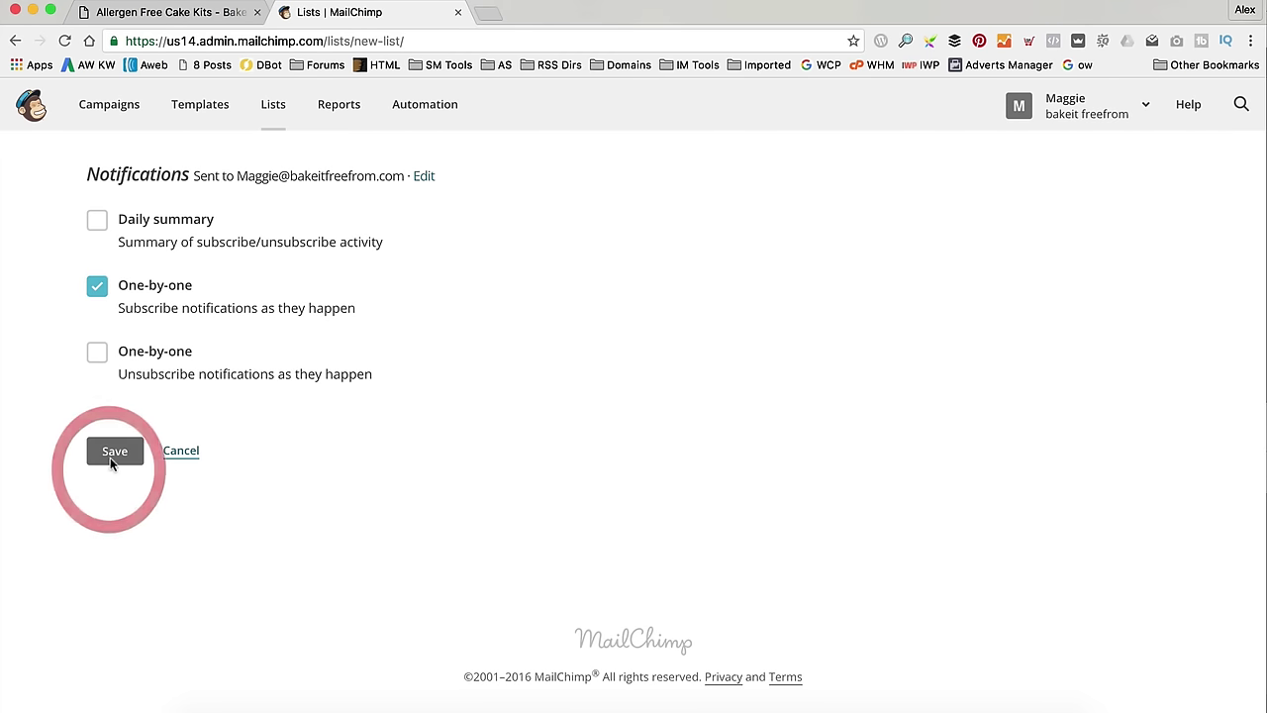
{"action": "left_click", "coordinate": [96, 286]}
{"action": "left_click", "coordinate": [99, 453]}
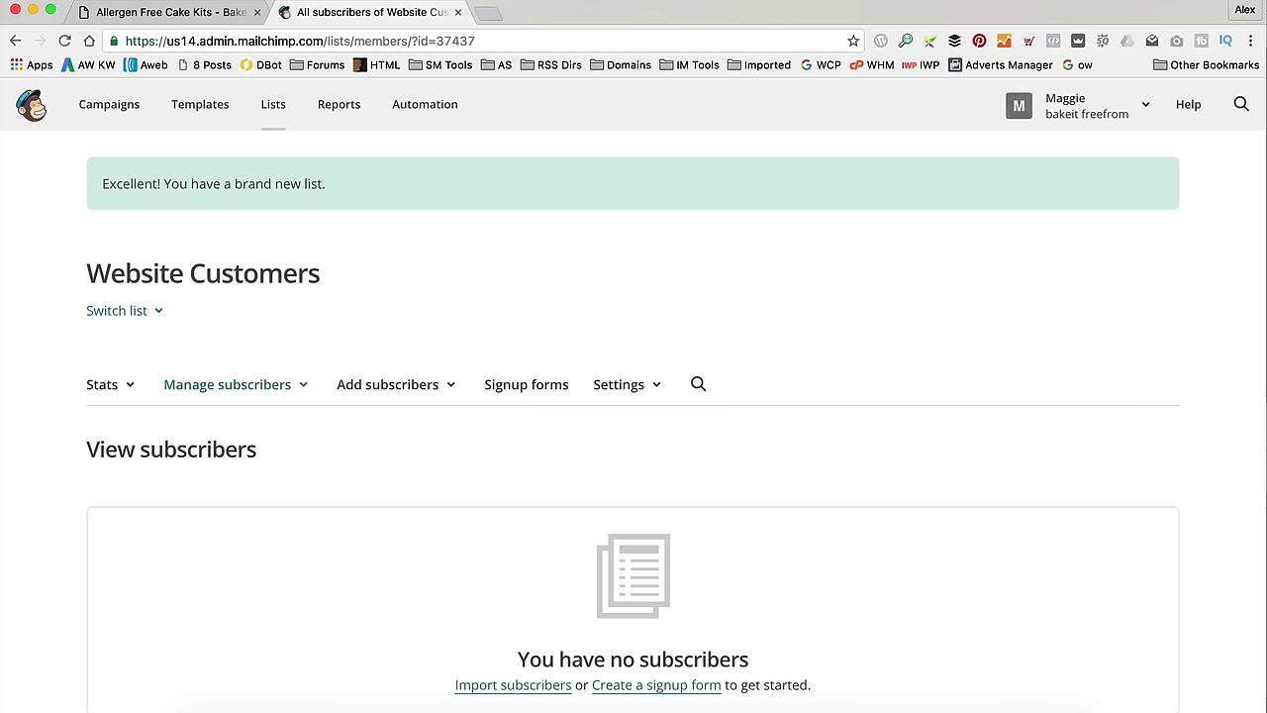
- Go to the WordPress Add New Plugins page from the store's admin dashboard
{"action": "left_click", "coordinate": [164, 12]}
{"action": "mouse_move", "coordinate": [89, 94]}
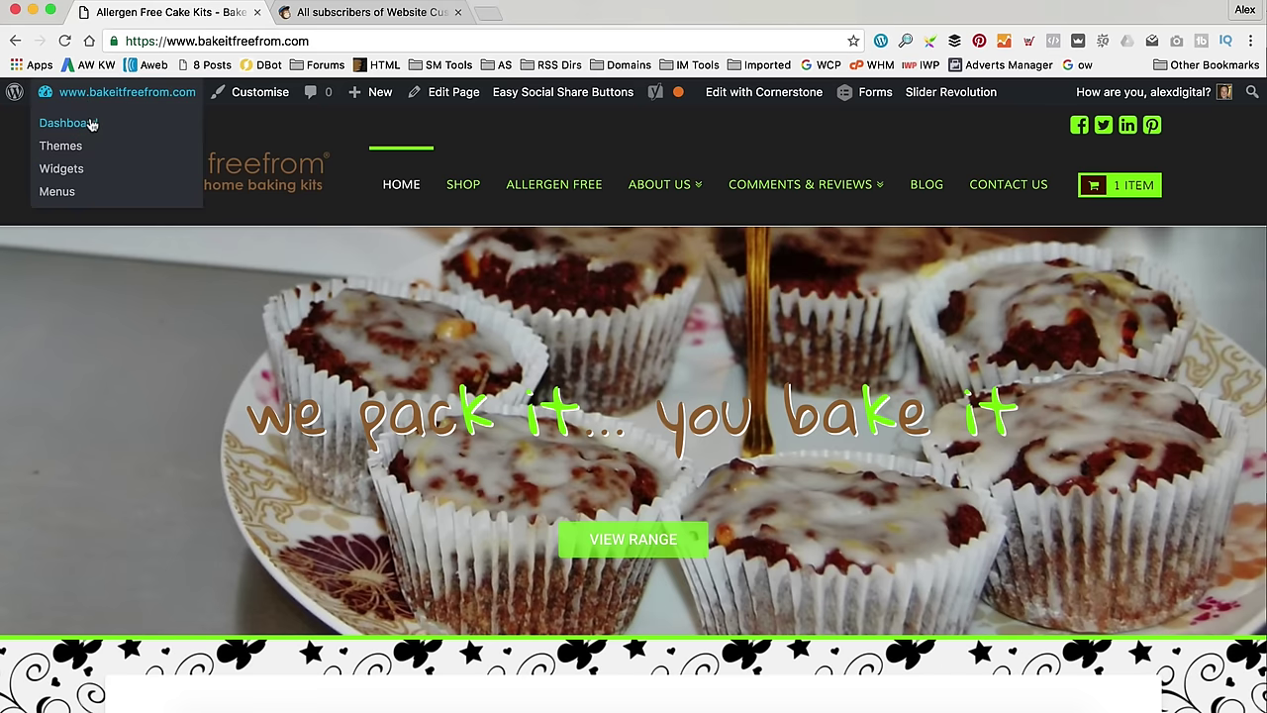
{"action": "left_click", "coordinate": [91, 123]}
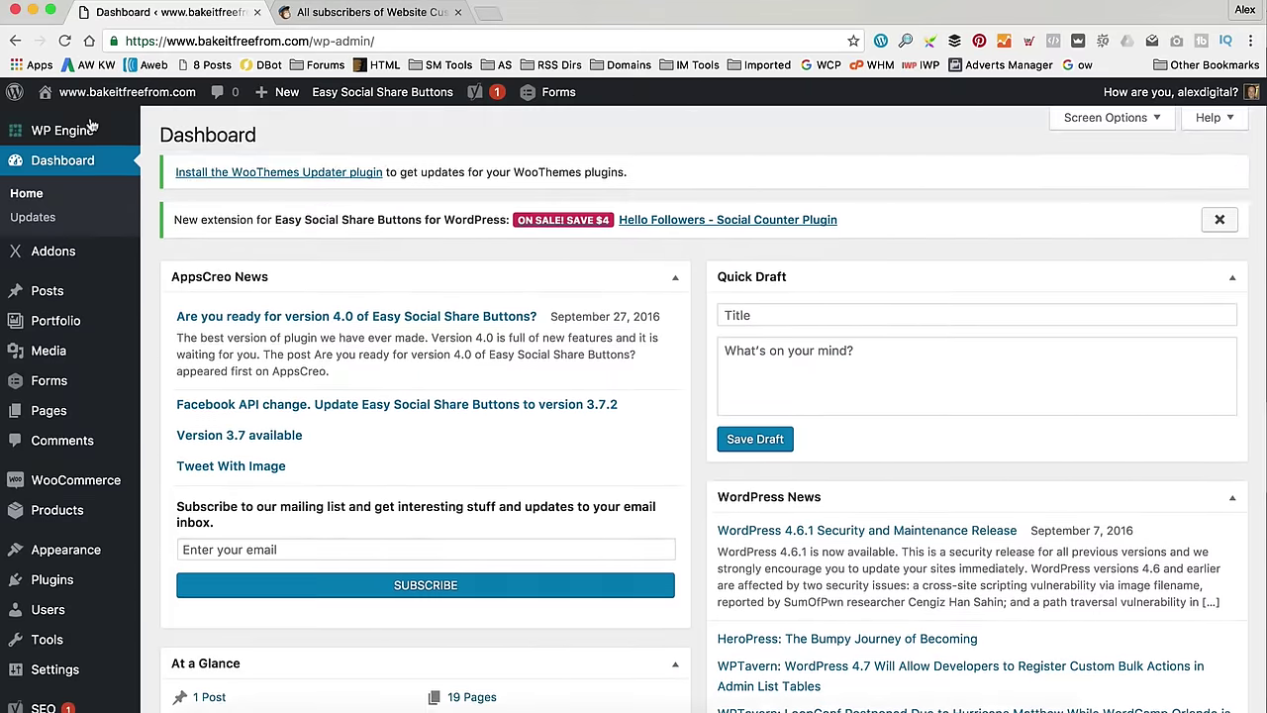
{"action": "scroll", "coordinate": [97, 455], "scroll_direction": "down", "scroll_amount": 3}
{"action": "mouse_move", "coordinate": [97, 461]}
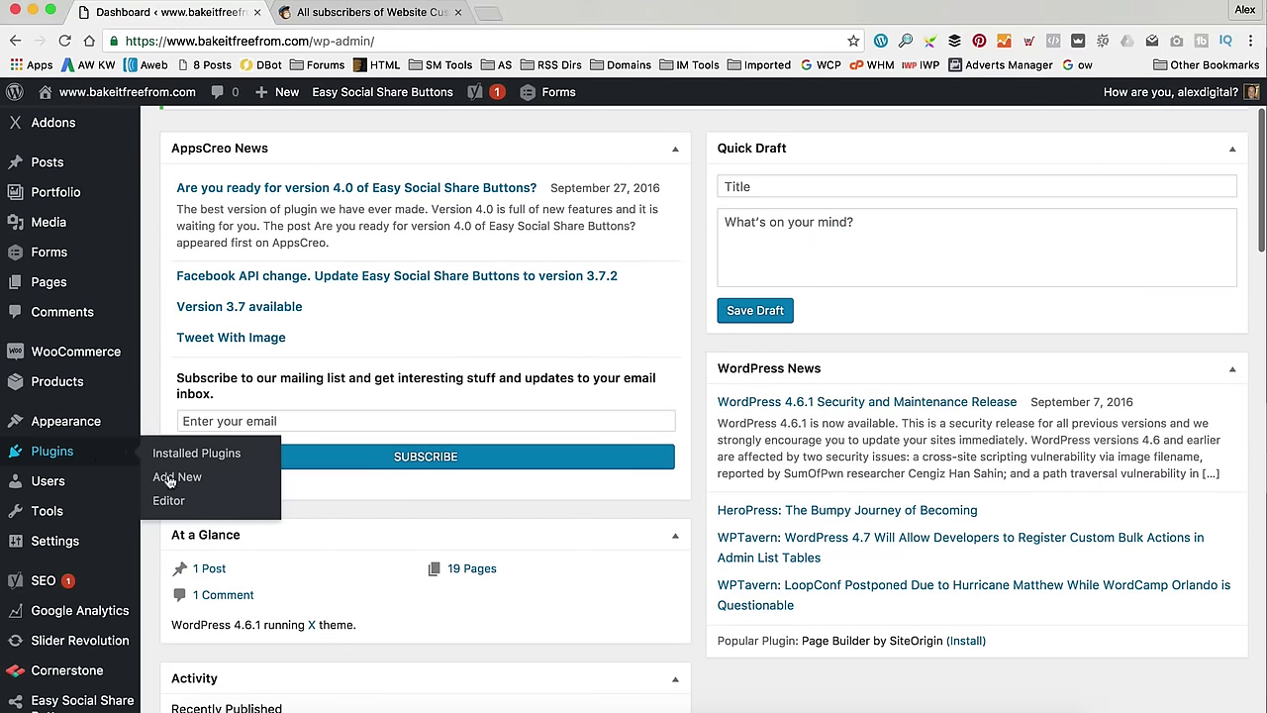
{"action": "left_click", "coordinate": [176, 479]}
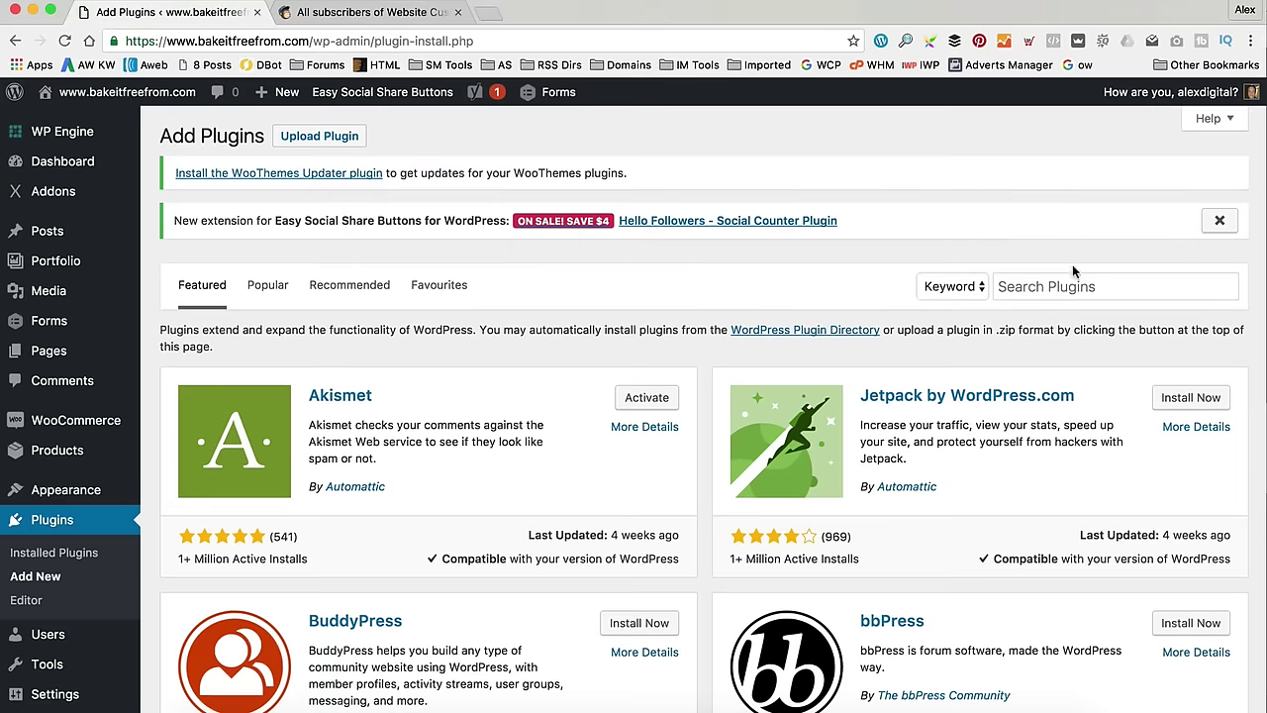
- Search 'woocommerce mailchimp', then install and activate the WooCommerce MailChimp plugin
{"action": "left_click", "coordinate": [1063, 274]}
{"action": "type", "text": "woocomm"}
{"action": "key", "text": "BackSpace"}
{"action": "key", "text": "BackSpace"}
{"action": "type", "text": "ommerce mailchim"}
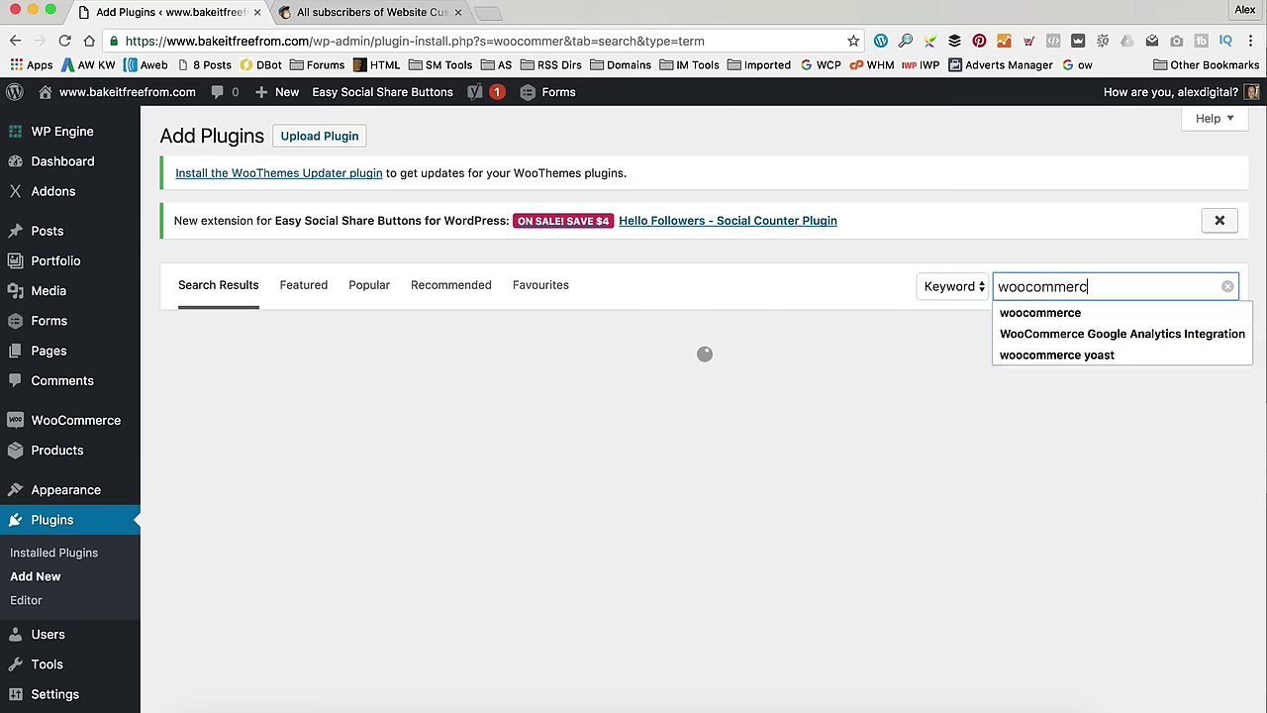
{"action": "type", "text": "p"}
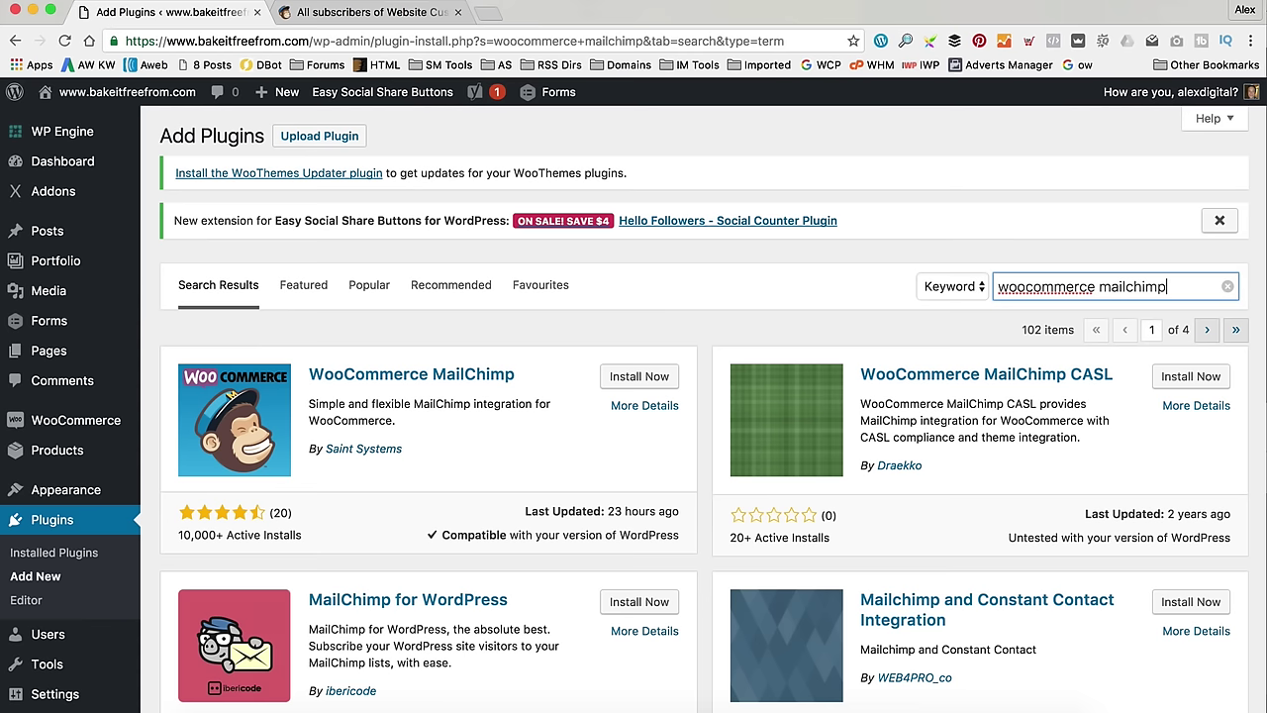
{"action": "left_click", "coordinate": [648, 379]}
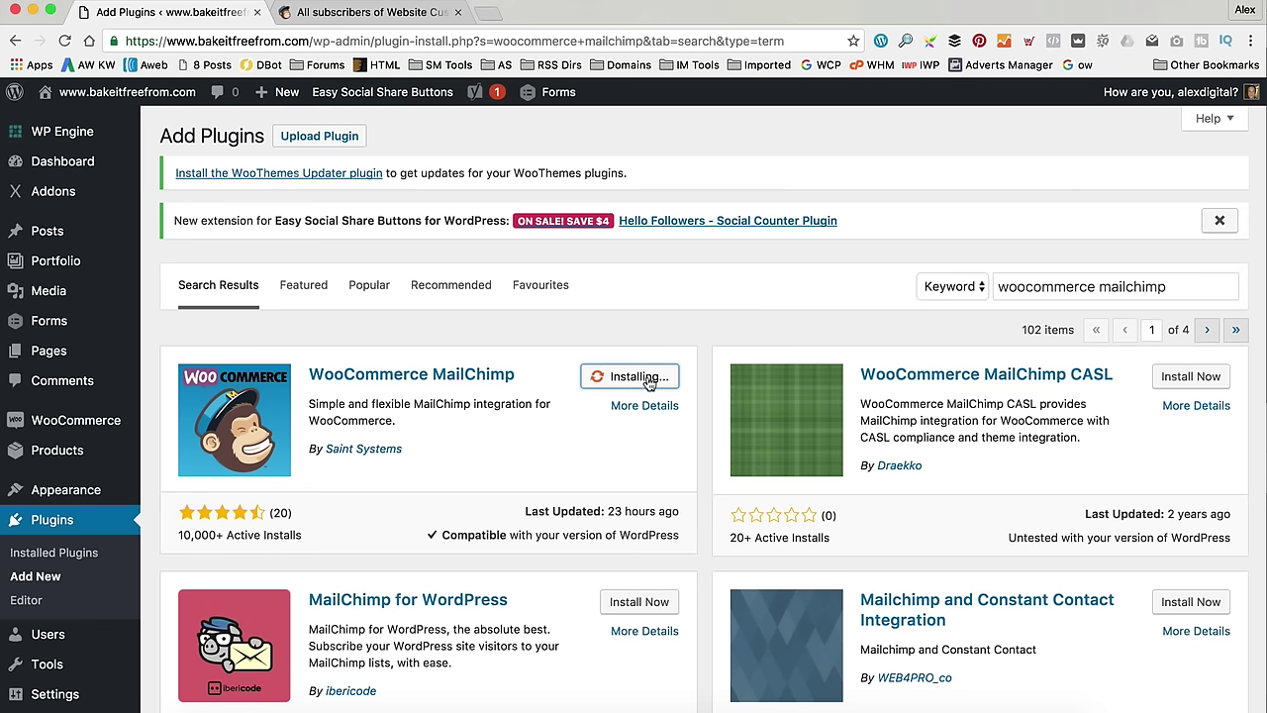
{"action": "scroll", "coordinate": [649, 382], "scroll_direction": "down", "scroll_amount": 2}
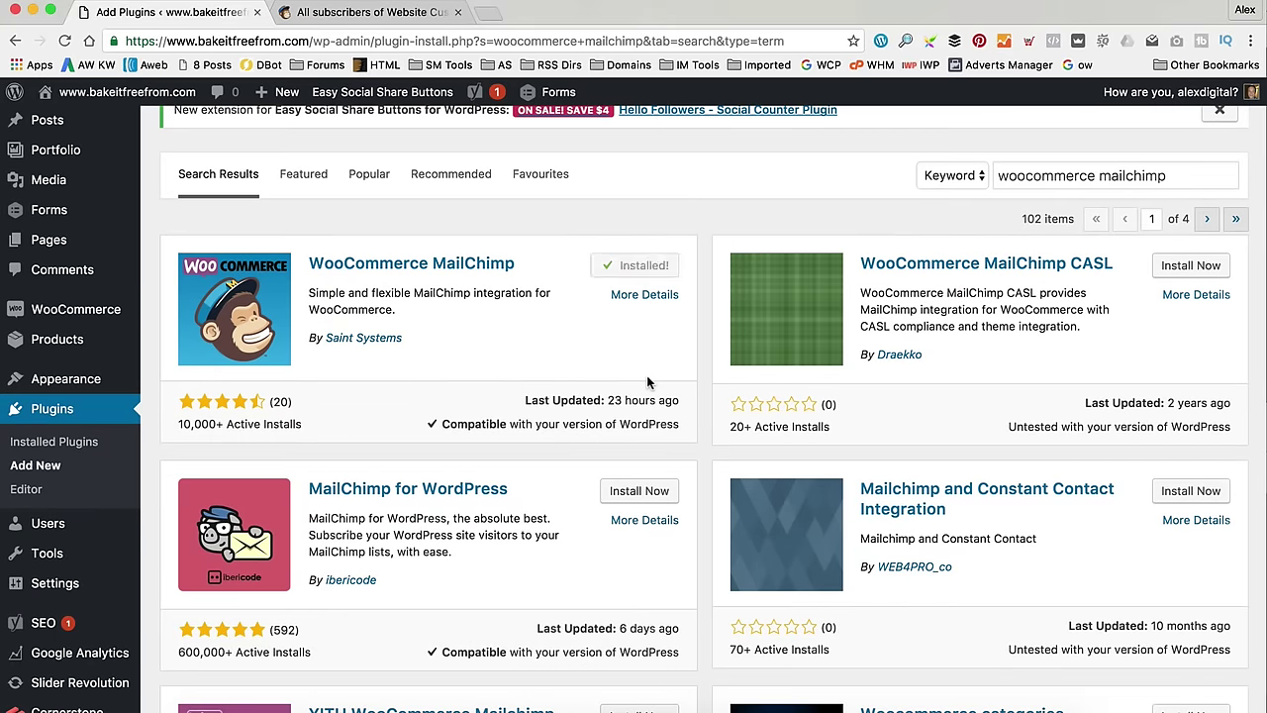
{"action": "left_click", "coordinate": [644, 266]}
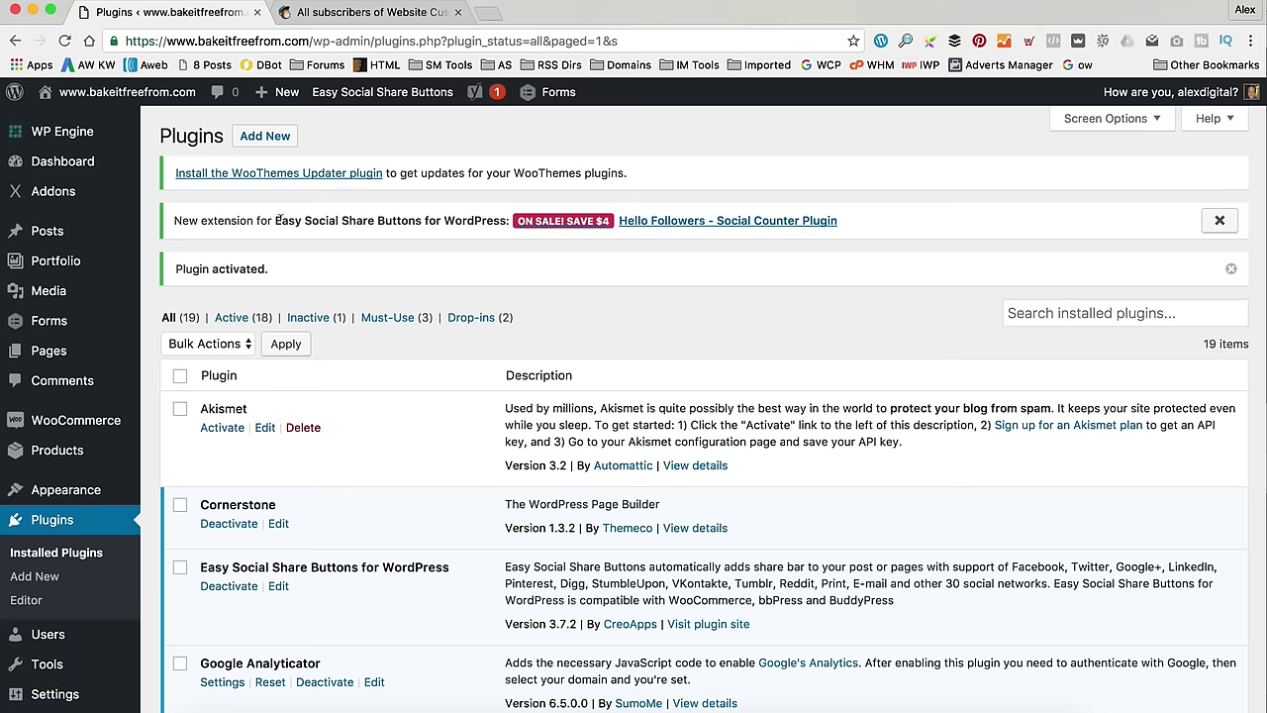
- Open the MailChimp tab in WooCommerce Settings at its API Key field, then return to MailChimp
{"action": "scroll", "coordinate": [280, 220], "scroll_direction": "down", "scroll_amount": 2}
{"action": "mouse_move", "coordinate": [79, 341]}
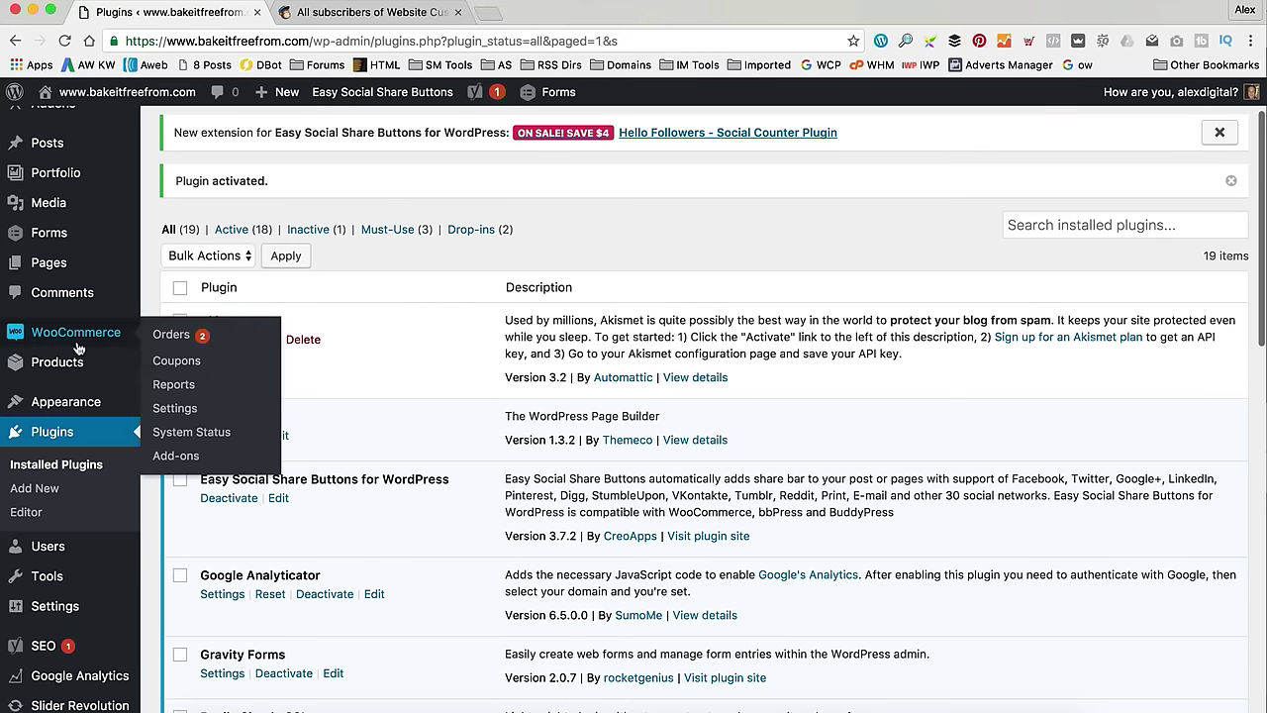
{"action": "left_click", "coordinate": [189, 415]}
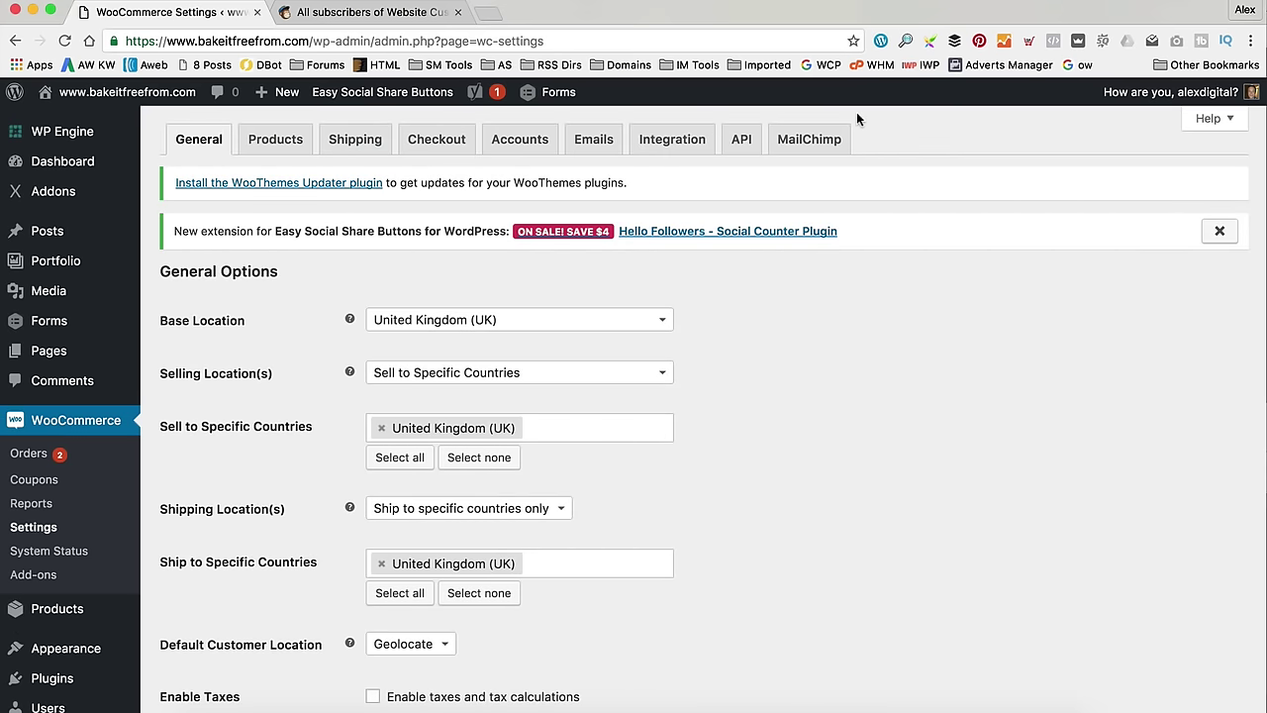
{"action": "left_click", "coordinate": [810, 143]}
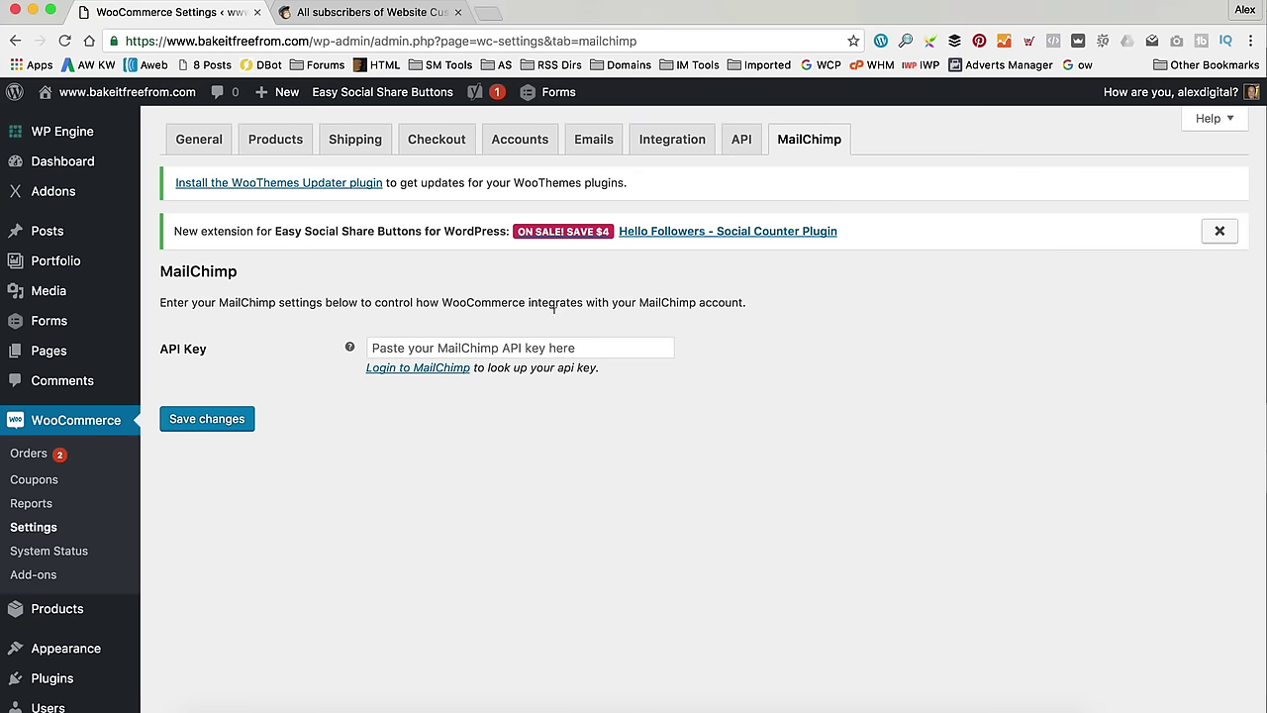
{"action": "left_click", "coordinate": [532, 348]}
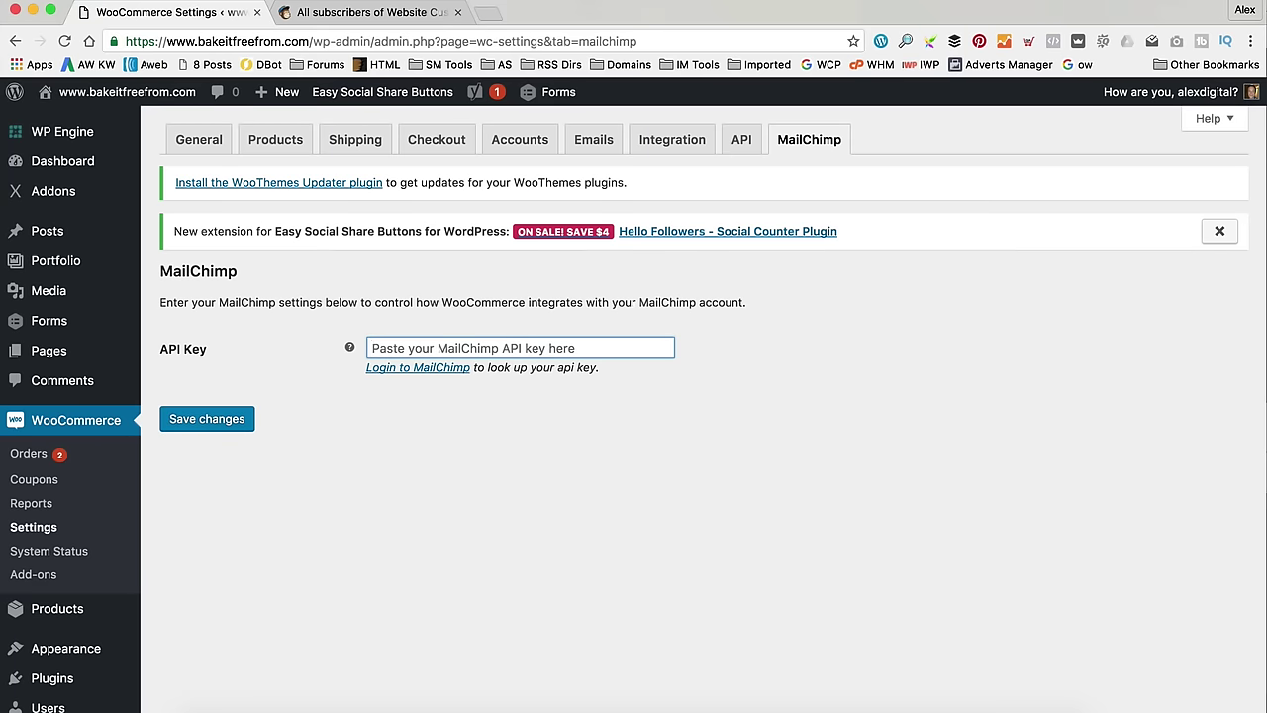
{"action": "left_click", "coordinate": [339, 12]}
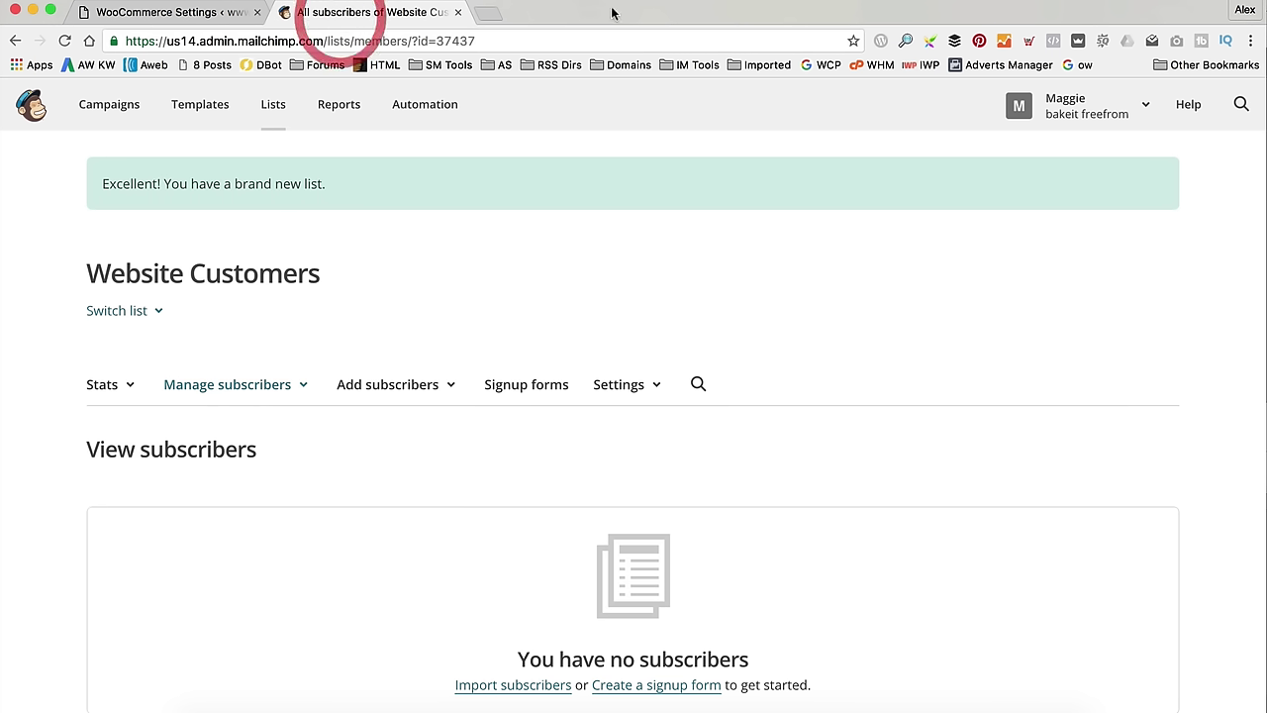
- Open the account's API keys page and select the existing active key to copy
{"action": "left_click", "coordinate": [1140, 113]}
{"action": "left_click", "coordinate": [976, 217]}
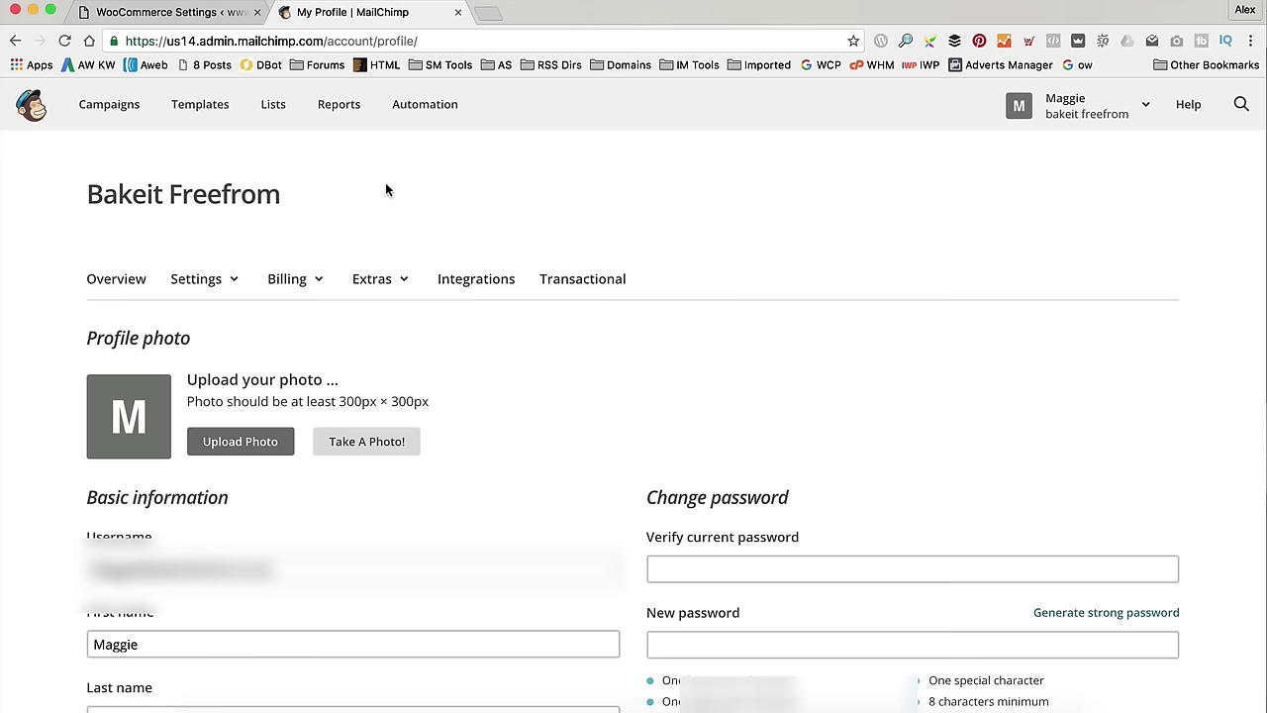
{"action": "left_click", "coordinate": [386, 287]}
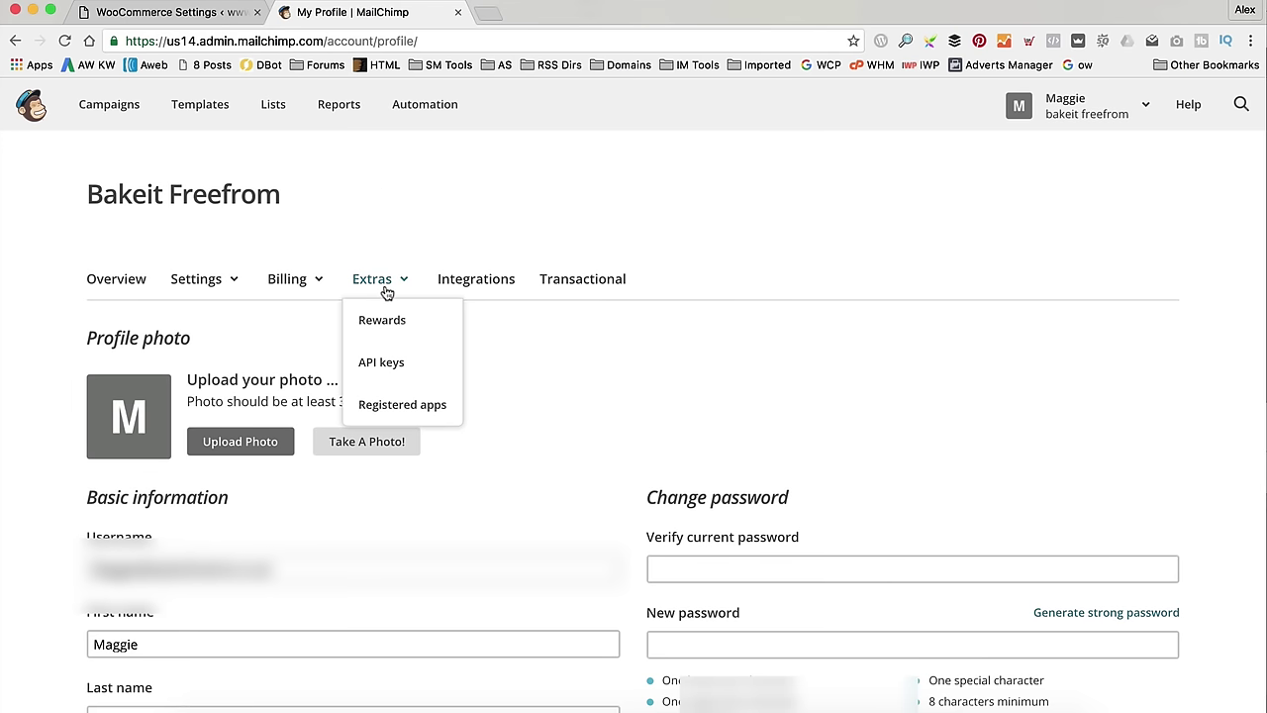
{"action": "left_click", "coordinate": [393, 362]}
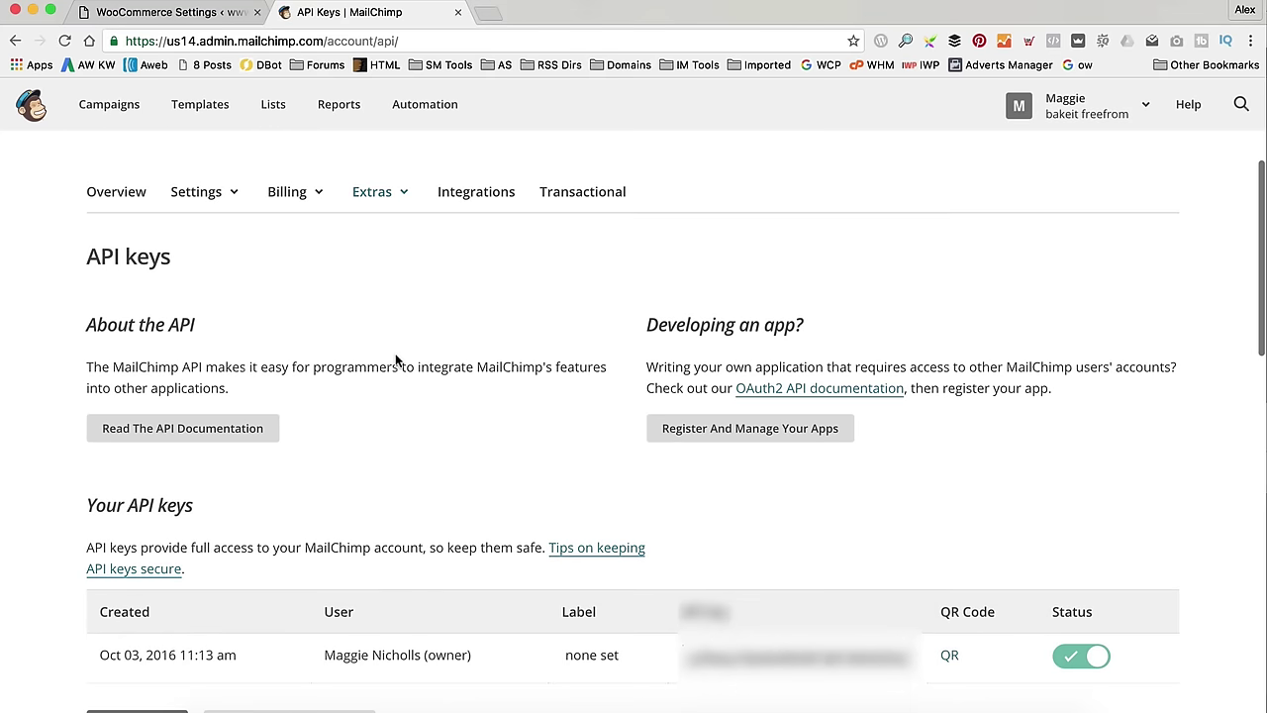
{"action": "scroll", "coordinate": [395, 360], "scroll_direction": "down", "scroll_amount": 2}
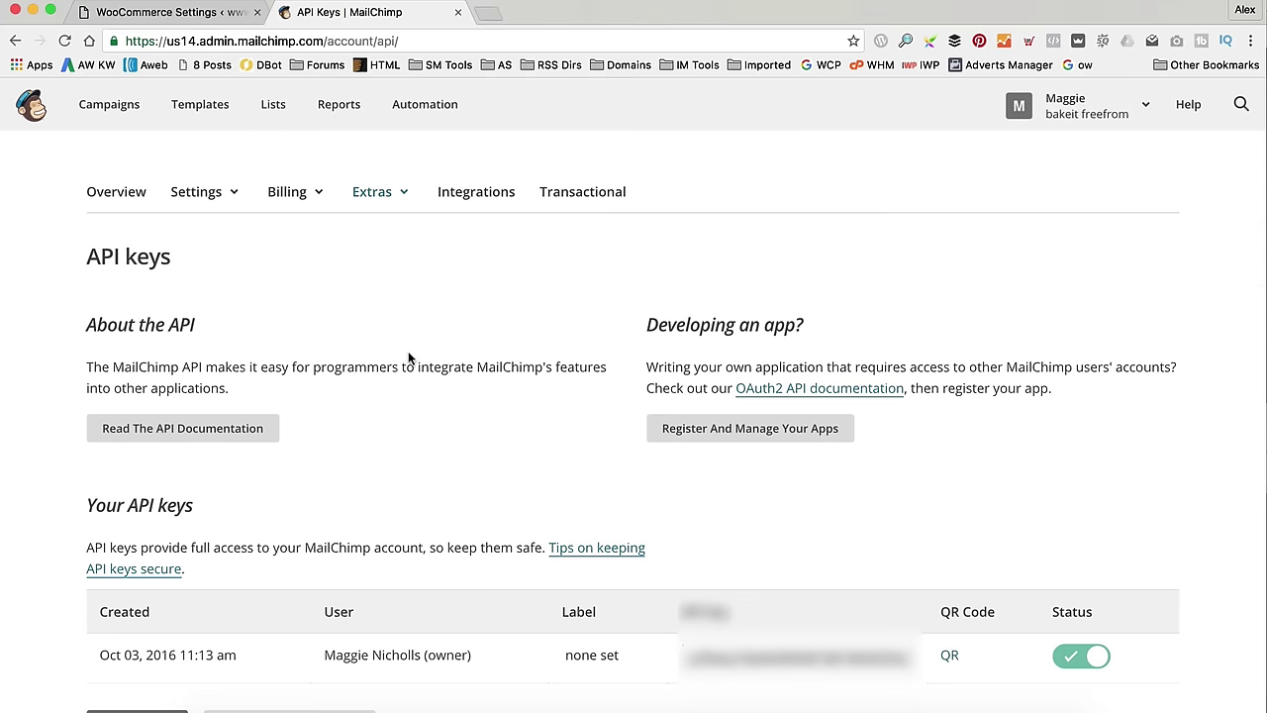
{"action": "scroll", "coordinate": [713, 558], "scroll_direction": "down", "scroll_amount": 1}
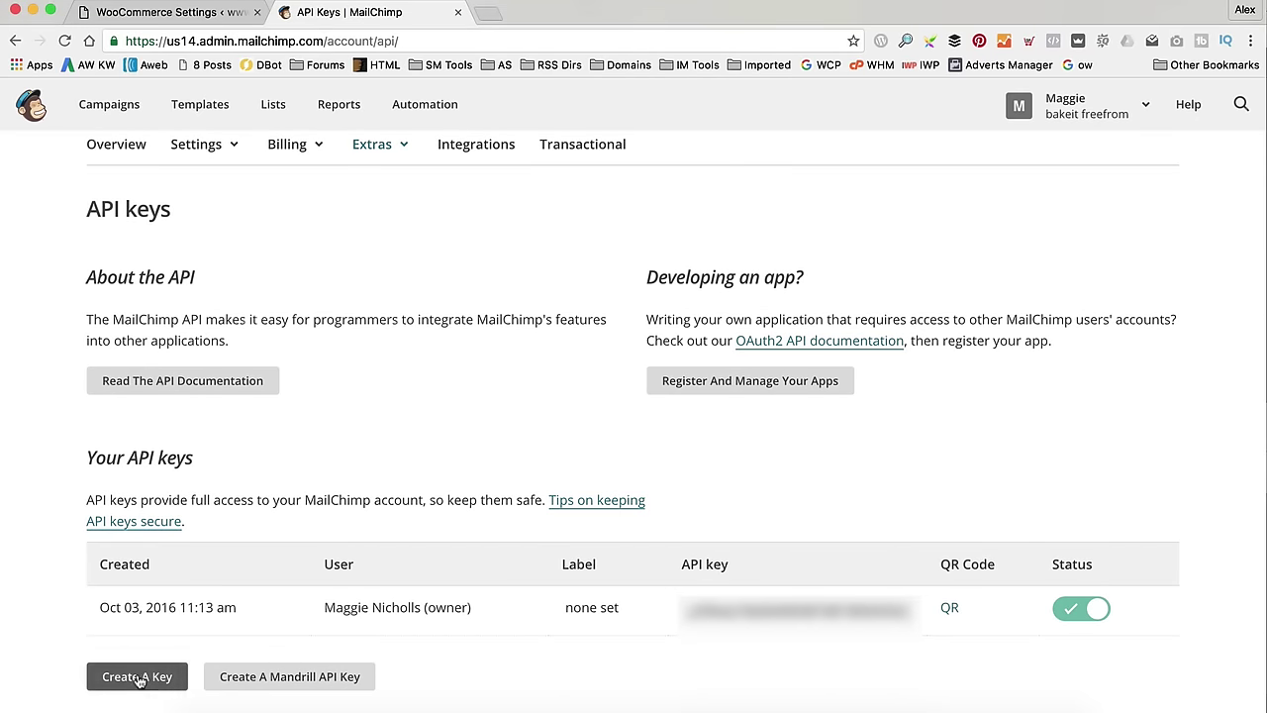
{"action": "left_click", "coordinate": [743, 608]}
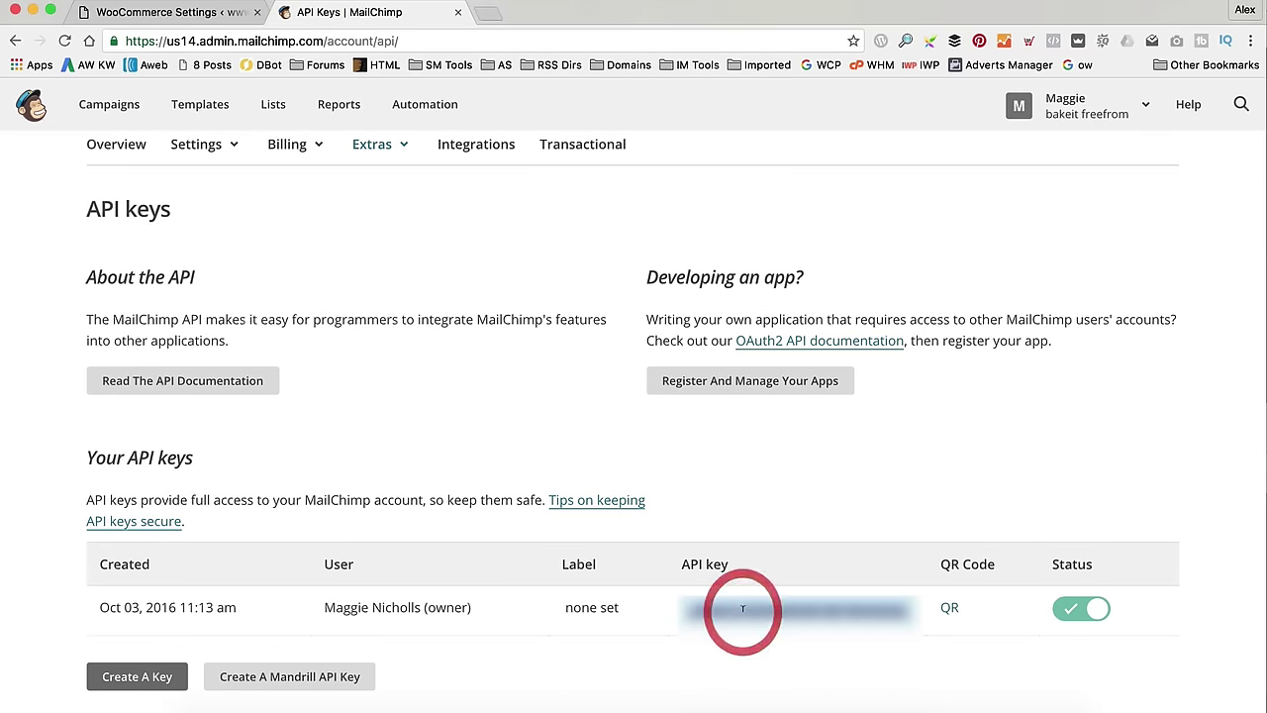
- Paste the copied MailChimp API key into the WooCommerce API Key field
{"action": "left_click", "coordinate": [198, 13]}
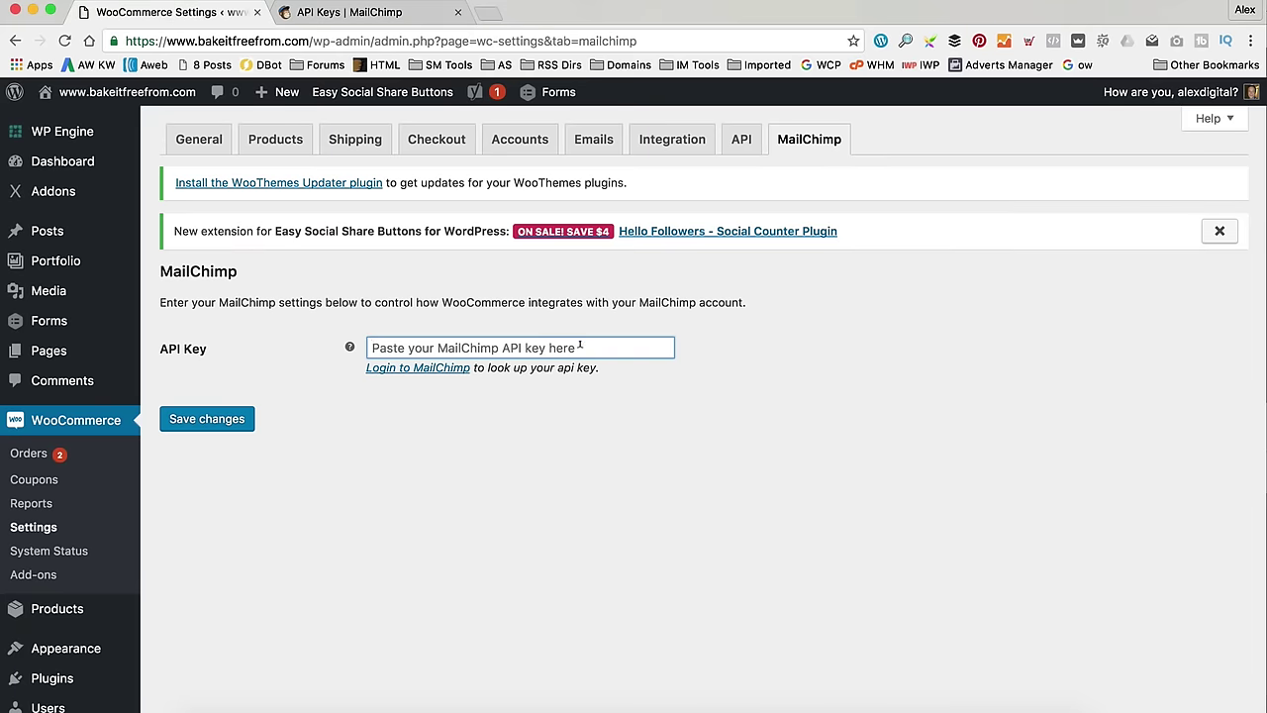
{"action": "key", "text": "super+v"}
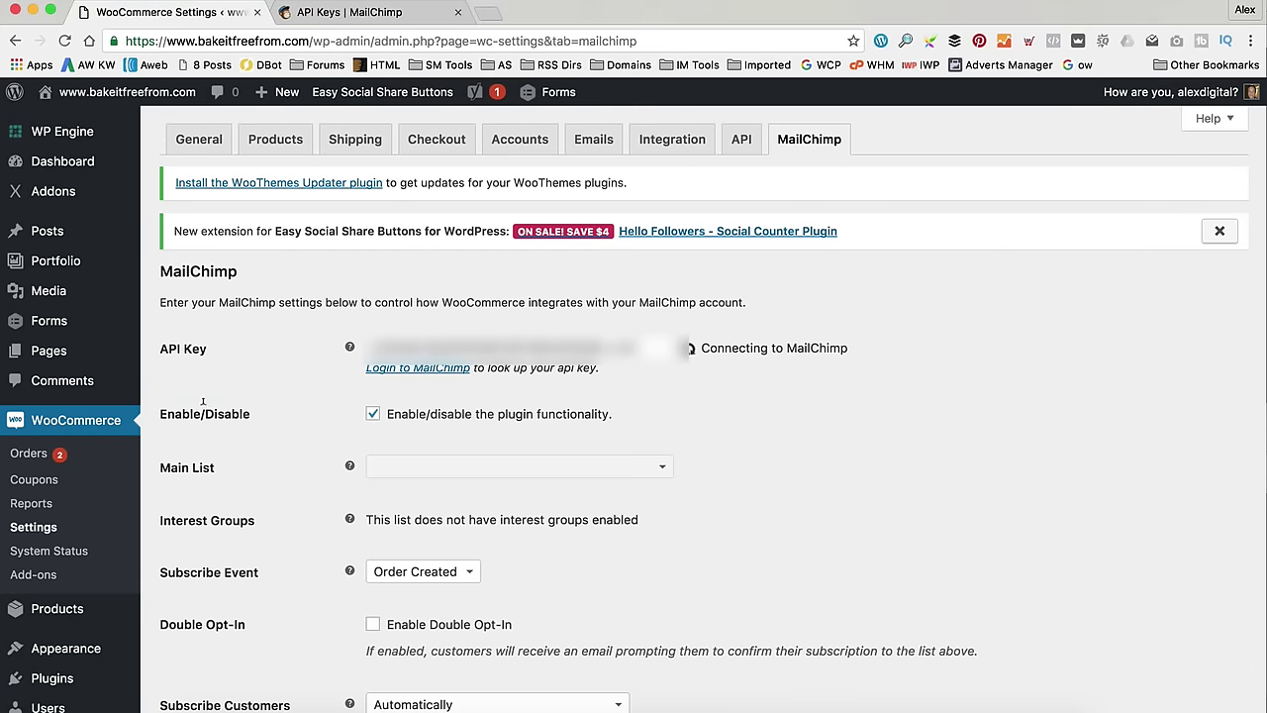
{"action": "scroll", "coordinate": [767, 299], "scroll_direction": "down", "scroll_amount": 1}
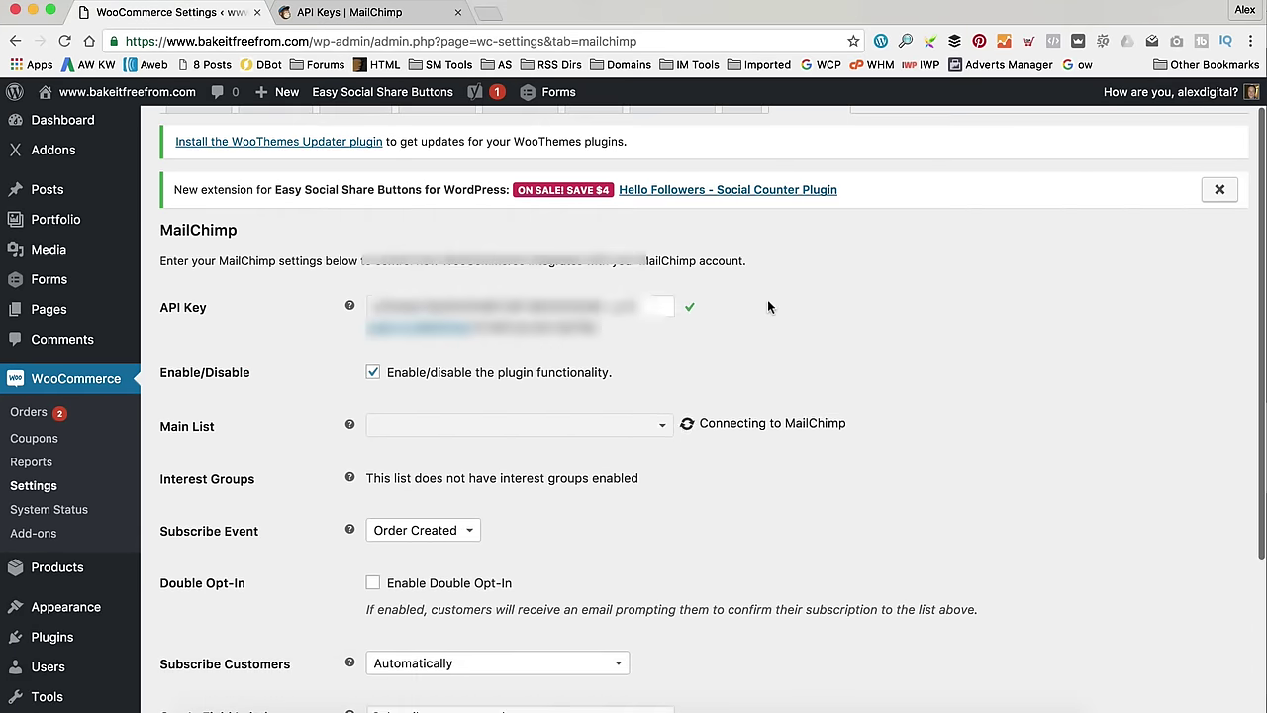
{"action": "scroll", "coordinate": [768, 299], "scroll_direction": "down", "scroll_amount": 2}
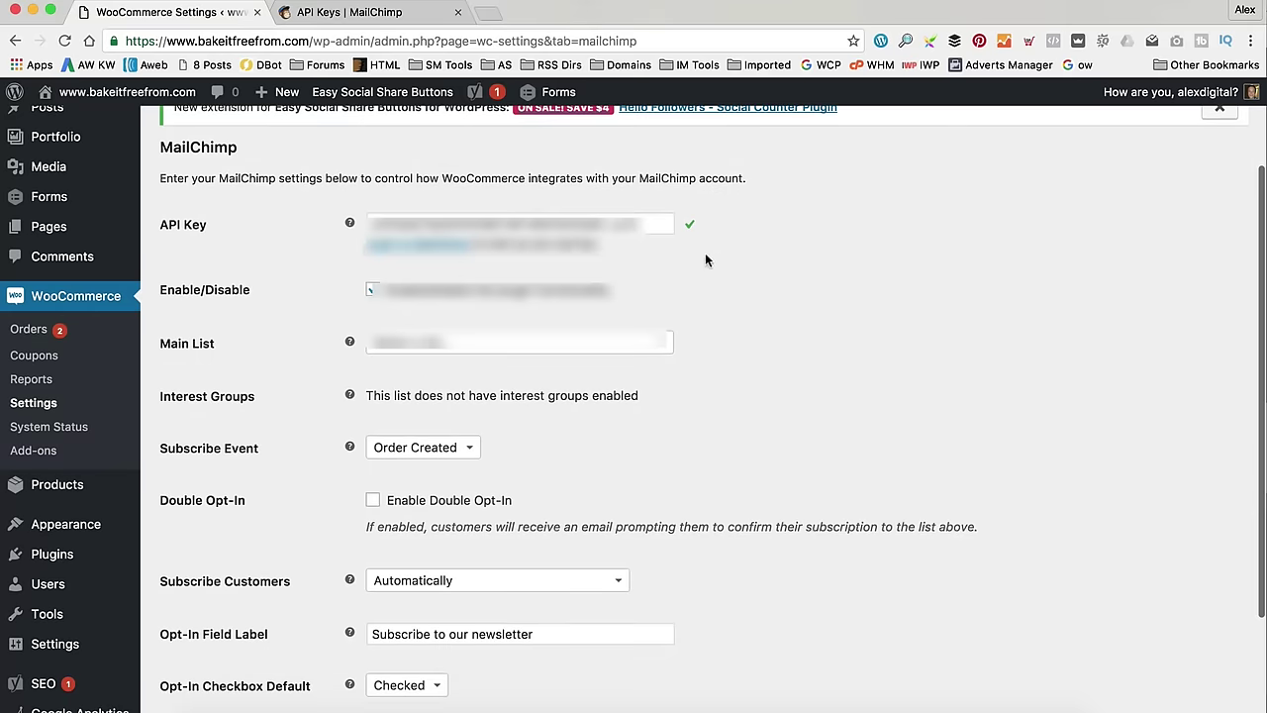
- Choose Website Customers as the main MailChimp list
{"action": "left_click", "coordinate": [612, 341]}
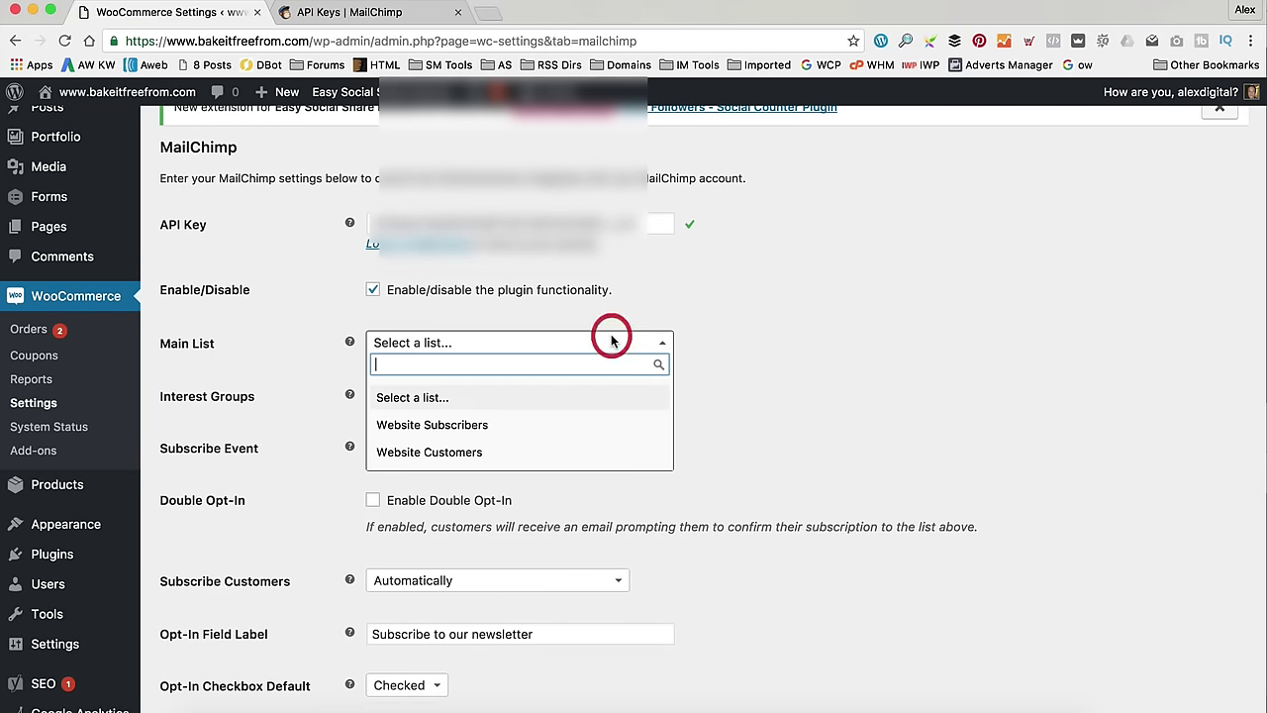
{"action": "left_click", "coordinate": [563, 458]}
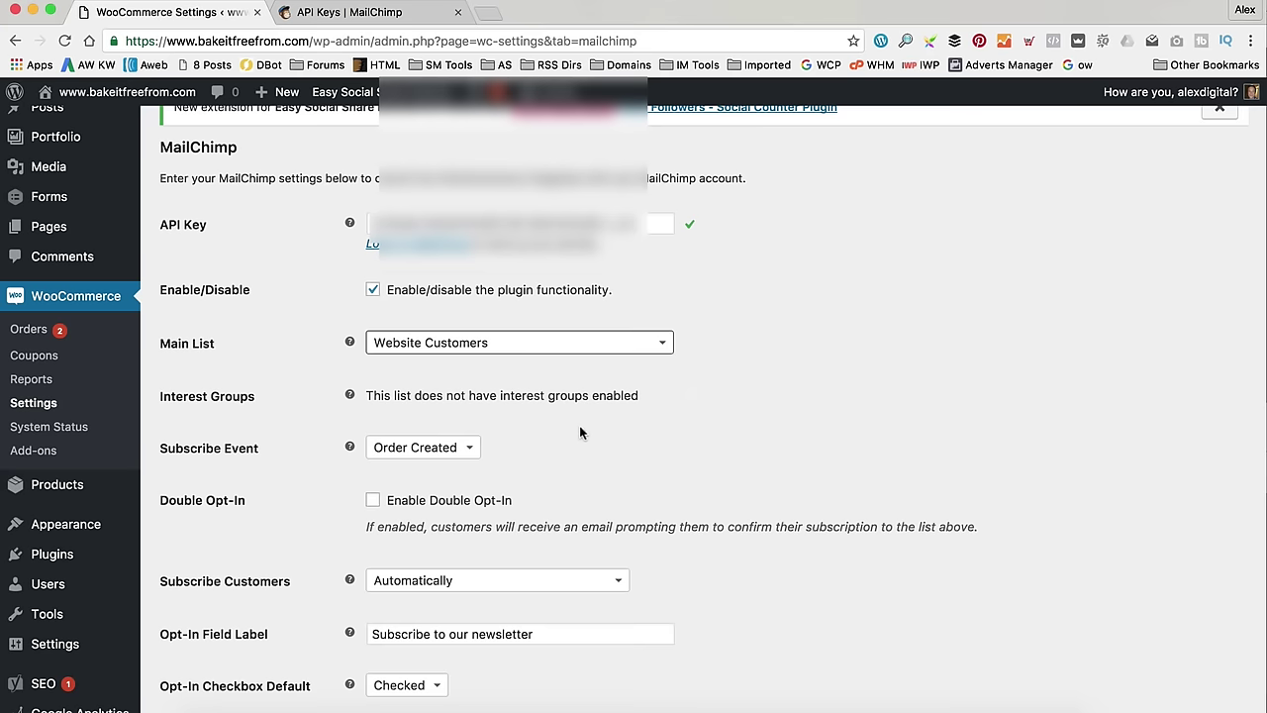
{"action": "scroll", "coordinate": [805, 369], "scroll_direction": "down", "scroll_amount": 1}
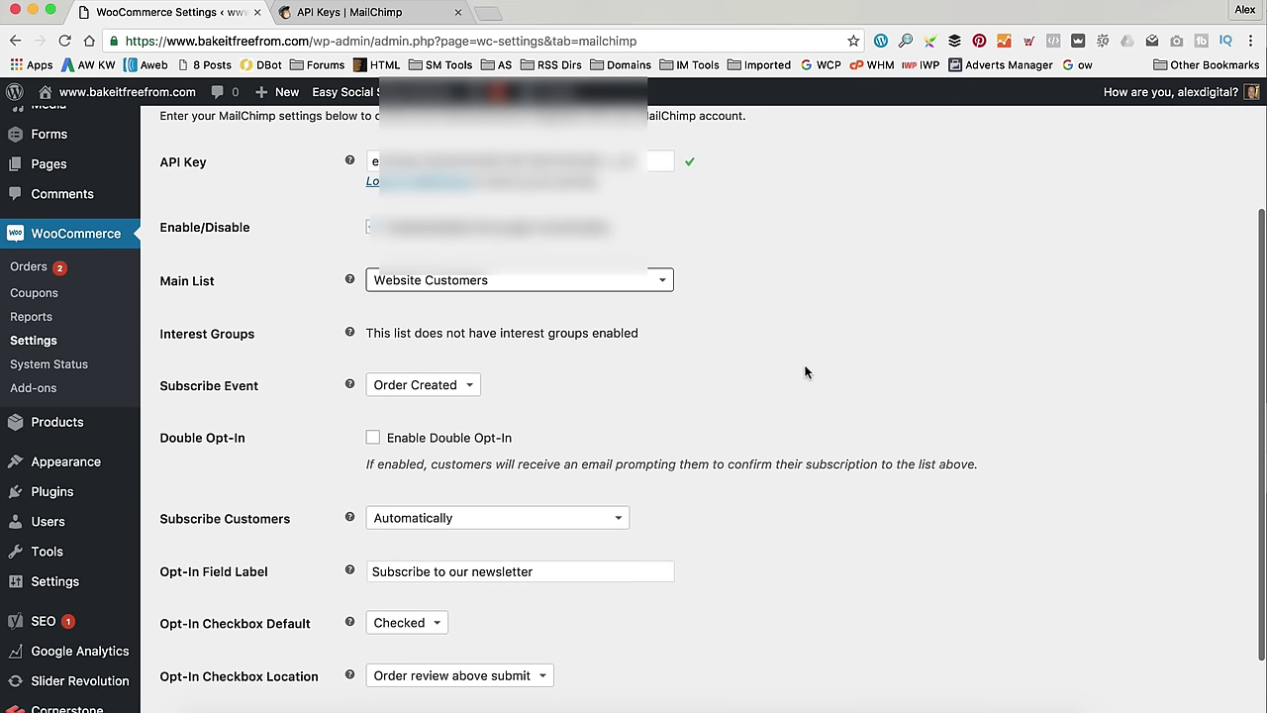
{"action": "scroll", "coordinate": [806, 368], "scroll_direction": "down", "scroll_amount": 2}
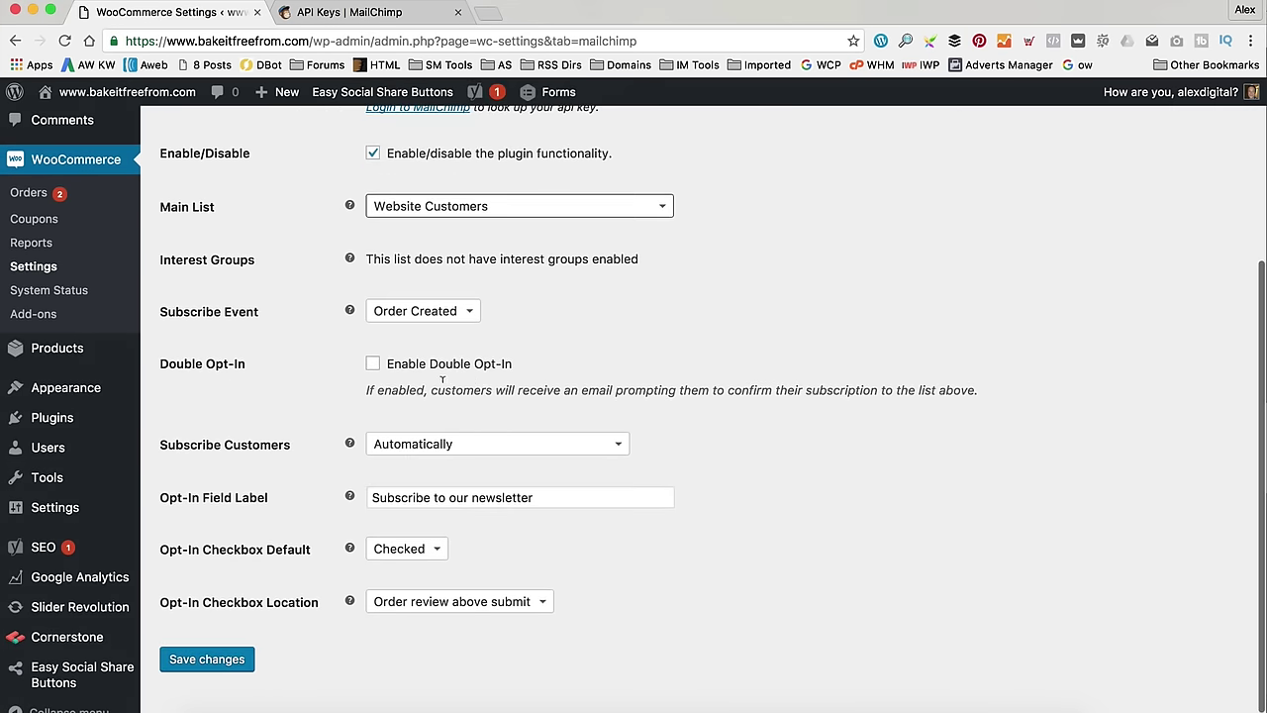
{"action": "scroll", "coordinate": [709, 327], "scroll_direction": "down", "scroll_amount": 1}
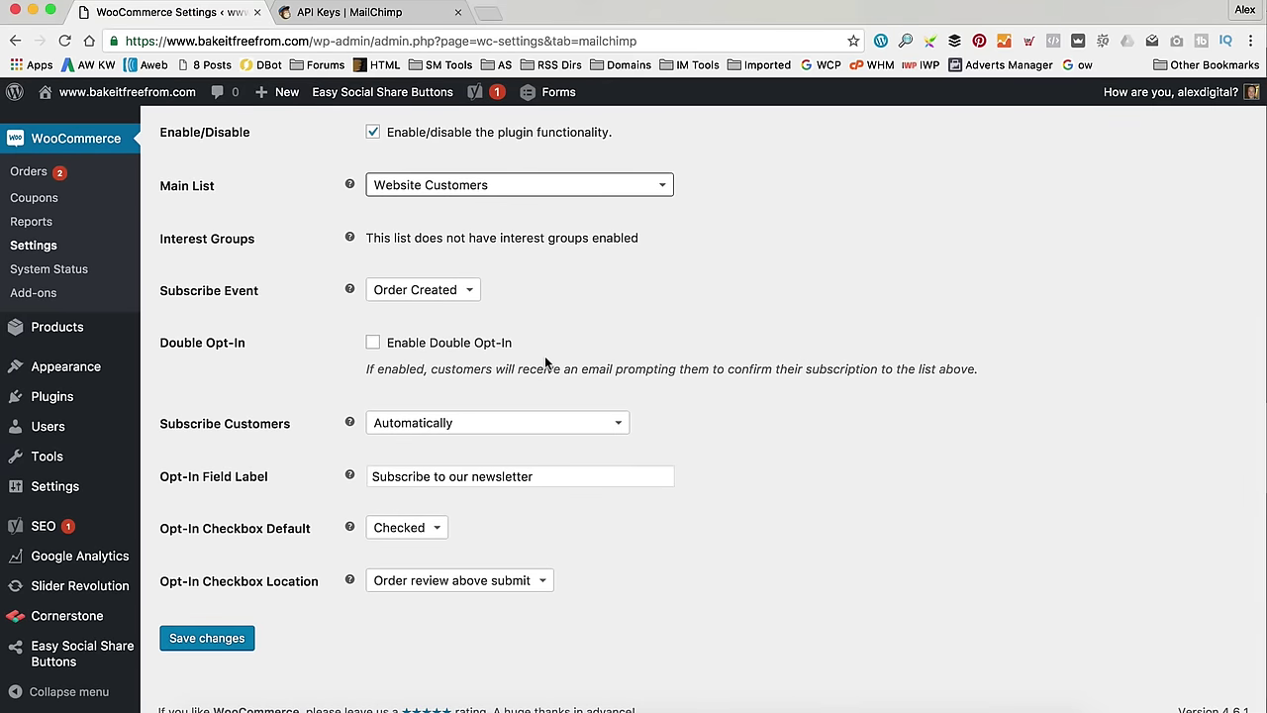
- Set Subscribe Customers to 'Ask for permission'
{"action": "left_click", "coordinate": [536, 422]}
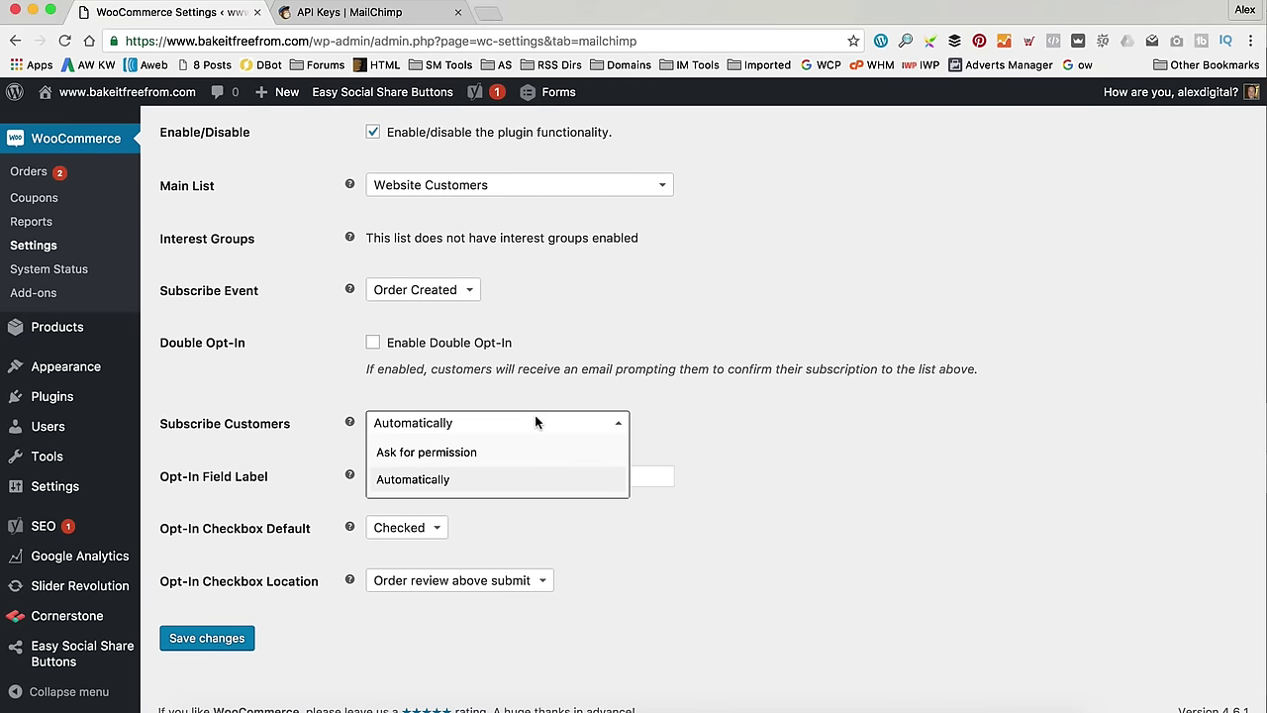
{"action": "left_click", "coordinate": [485, 400]}
{"action": "mouse_move", "coordinate": [350, 419]}
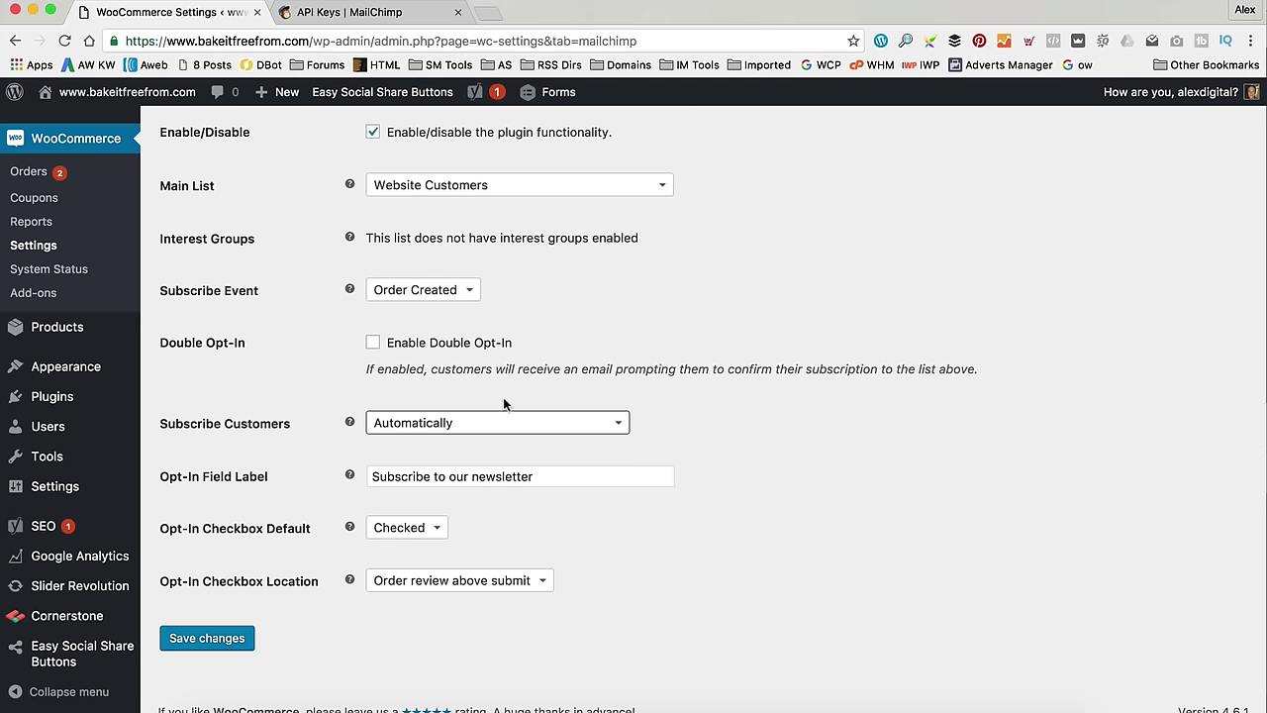
{"action": "left_click", "coordinate": [501, 421]}
{"action": "left_click", "coordinate": [501, 447]}
{"action": "scroll", "coordinate": [768, 284], "scroll_direction": "down", "scroll_amount": 2}
- Save the MailChimp settings and open the bakeitfreefrom storefront in a new tab
{"action": "left_click", "coordinate": [188, 638]}
{"action": "left_click", "coordinate": [442, 583]}
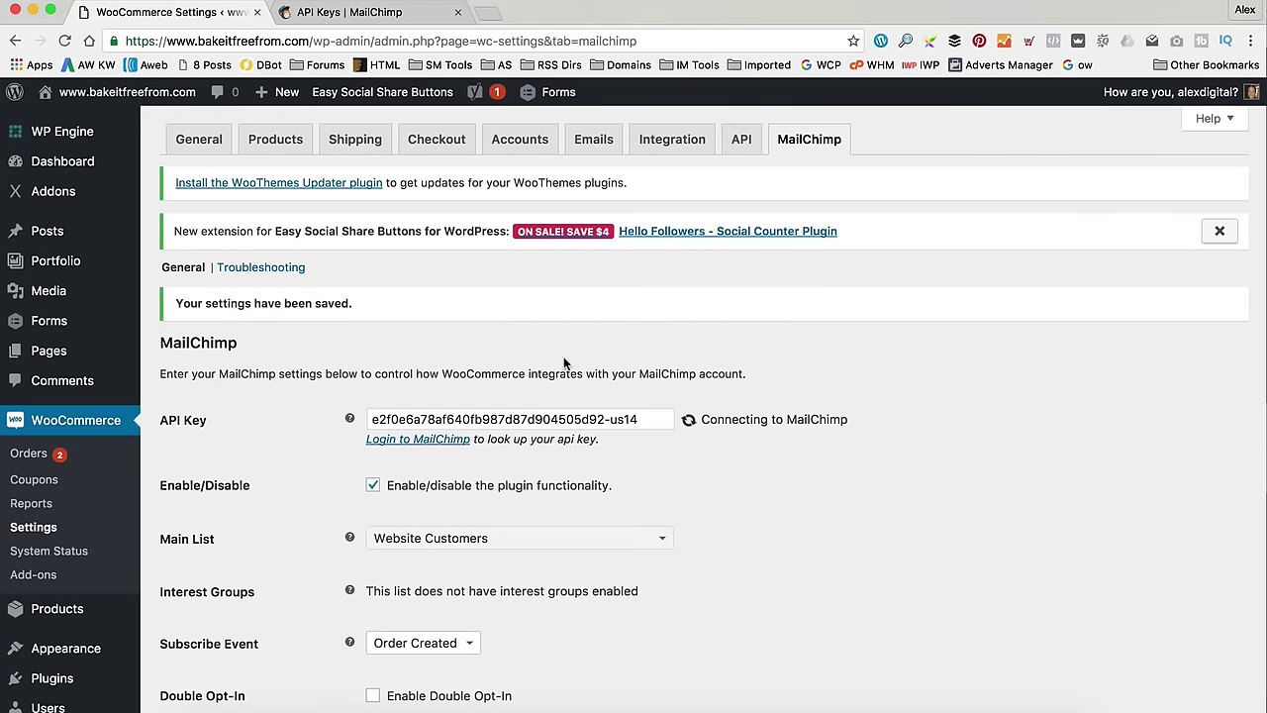
{"action": "mouse_move", "coordinate": [154, 99]}
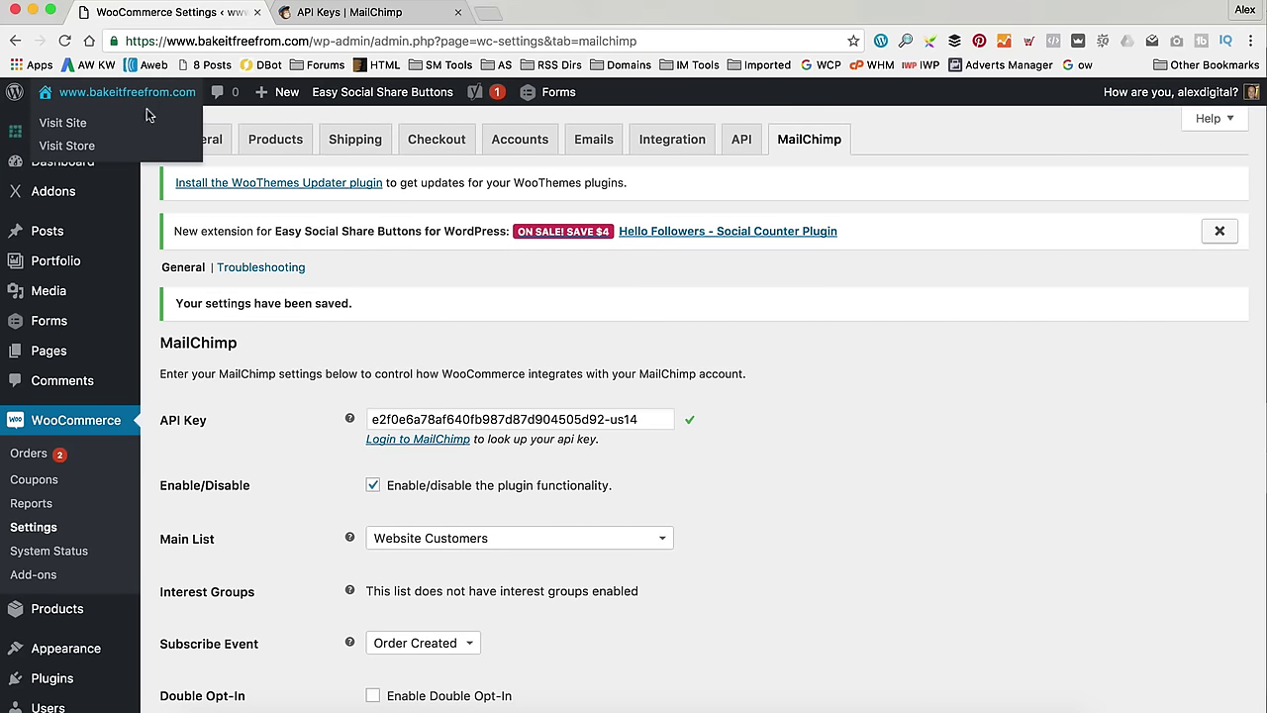
{"action": "right_click", "coordinate": [147, 120]}
{"action": "left_click", "coordinate": [167, 127]}
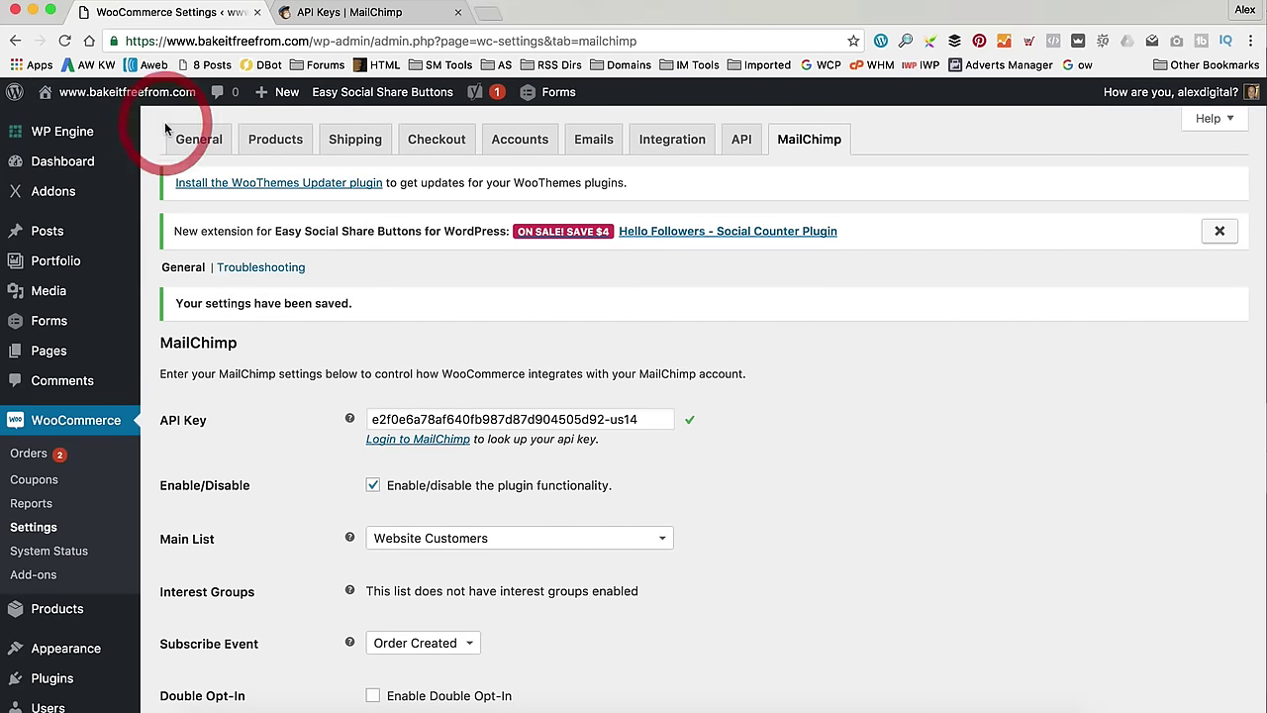
{"action": "left_click", "coordinate": [363, 11]}
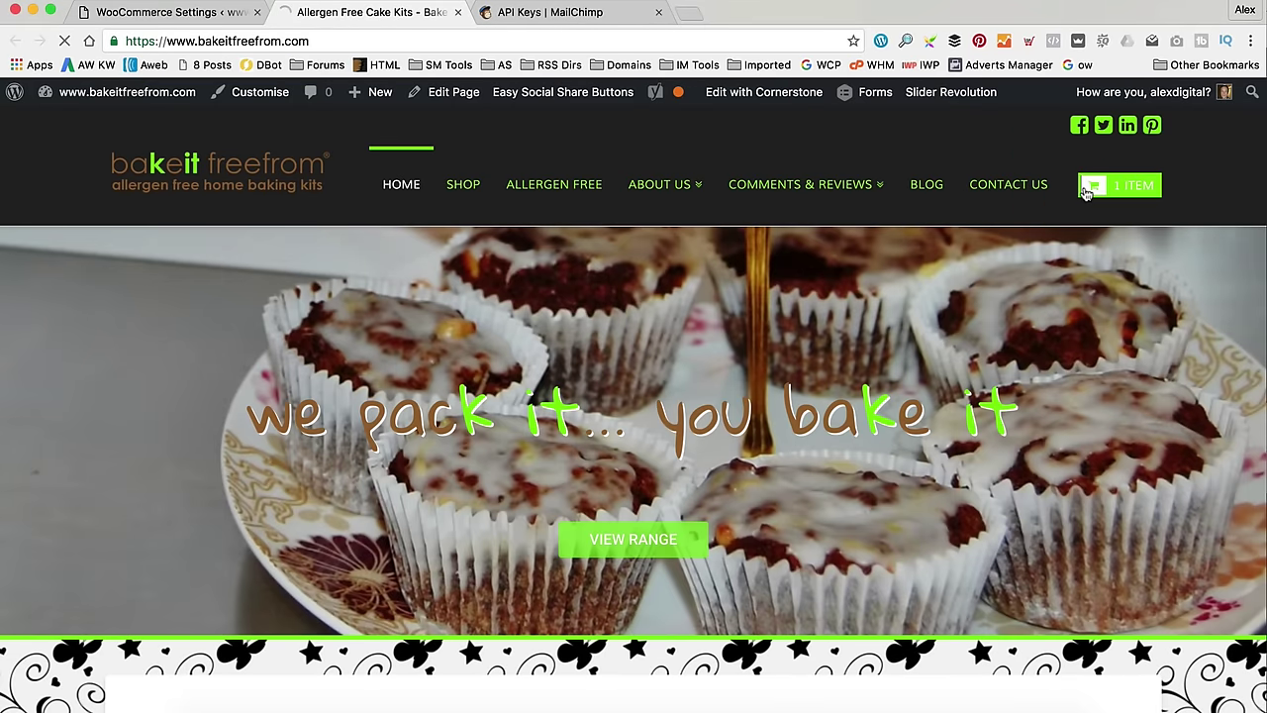
- Go from the 1-item basket to checkout and review the £25.00 order's newsletter opt-in
{"action": "left_click", "coordinate": [1086, 193]}
{"action": "scroll", "coordinate": [947, 257], "scroll_direction": "down", "scroll_amount": 5}
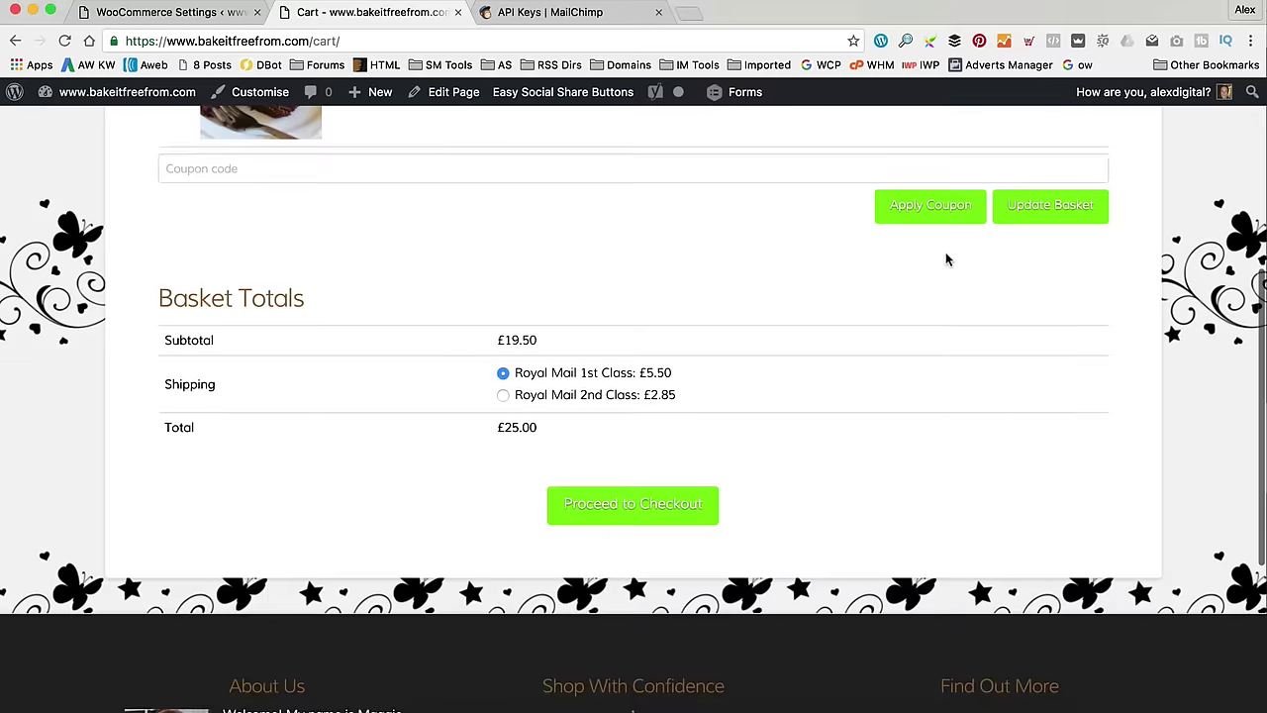
{"action": "left_click", "coordinate": [631, 505]}
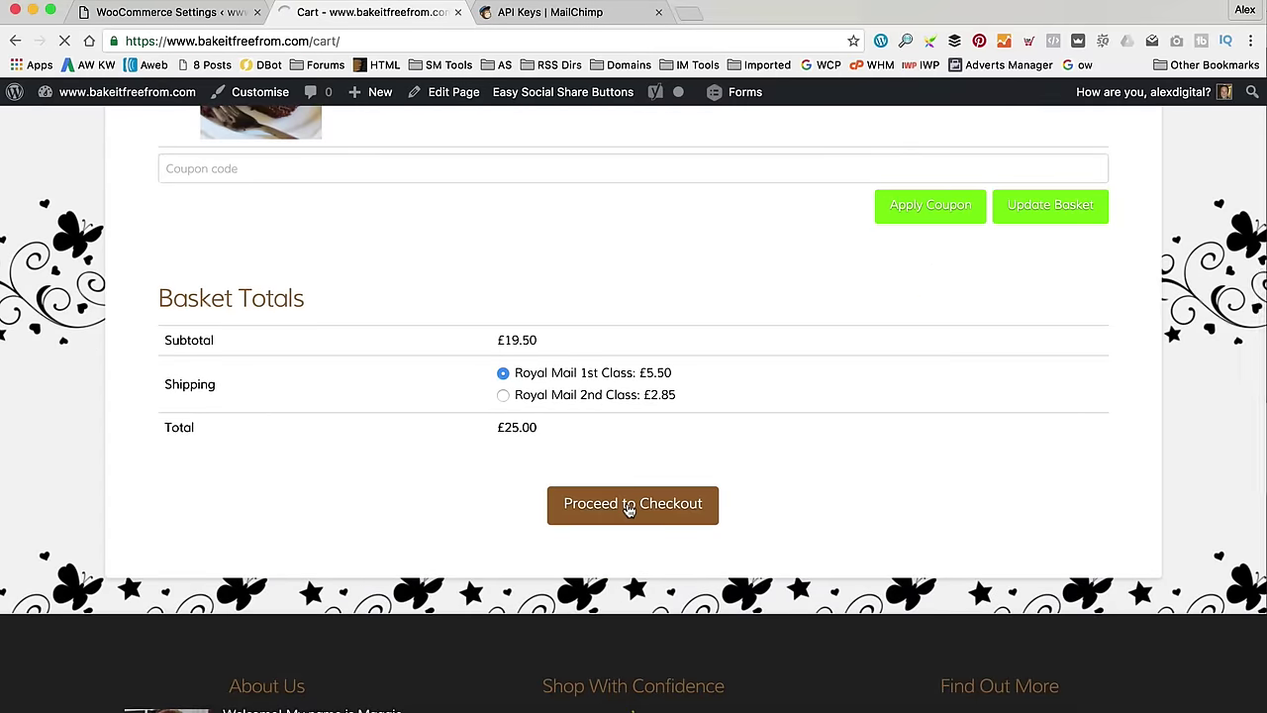
{"action": "scroll", "coordinate": [690, 320], "scroll_direction": "down", "scroll_amount": 6}
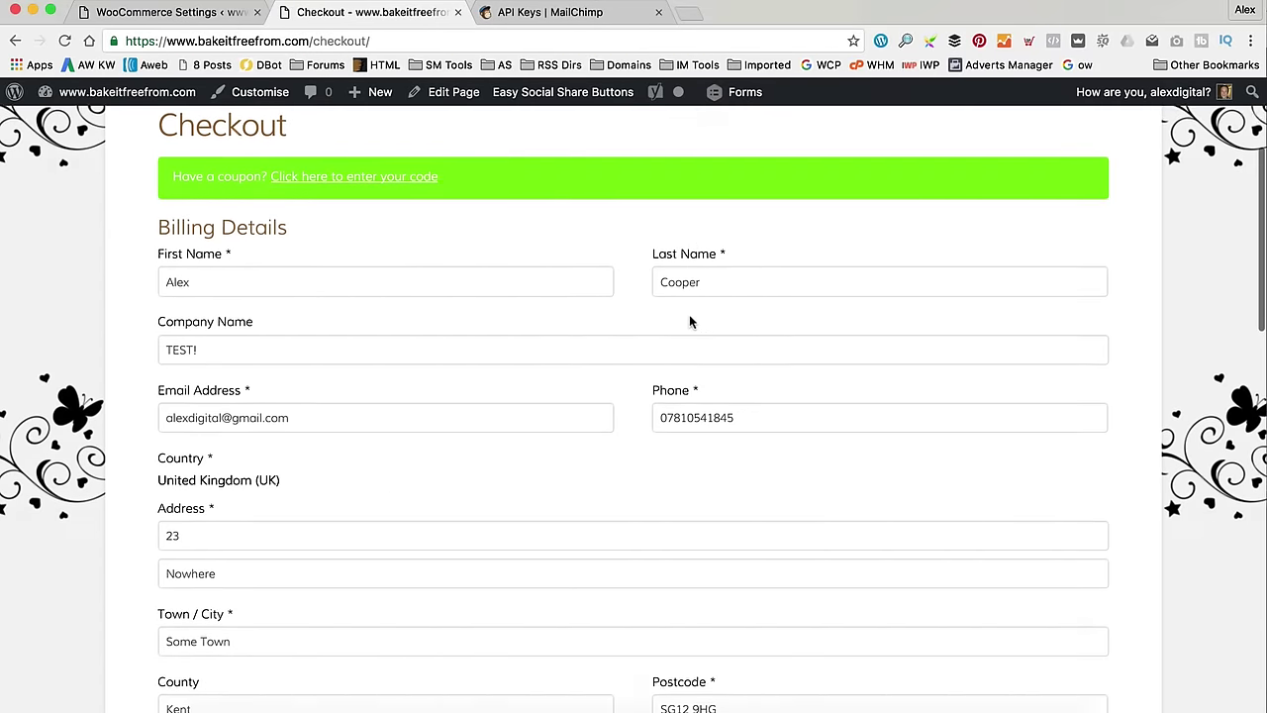
{"action": "scroll", "coordinate": [690, 320], "scroll_direction": "down", "scroll_amount": 6}
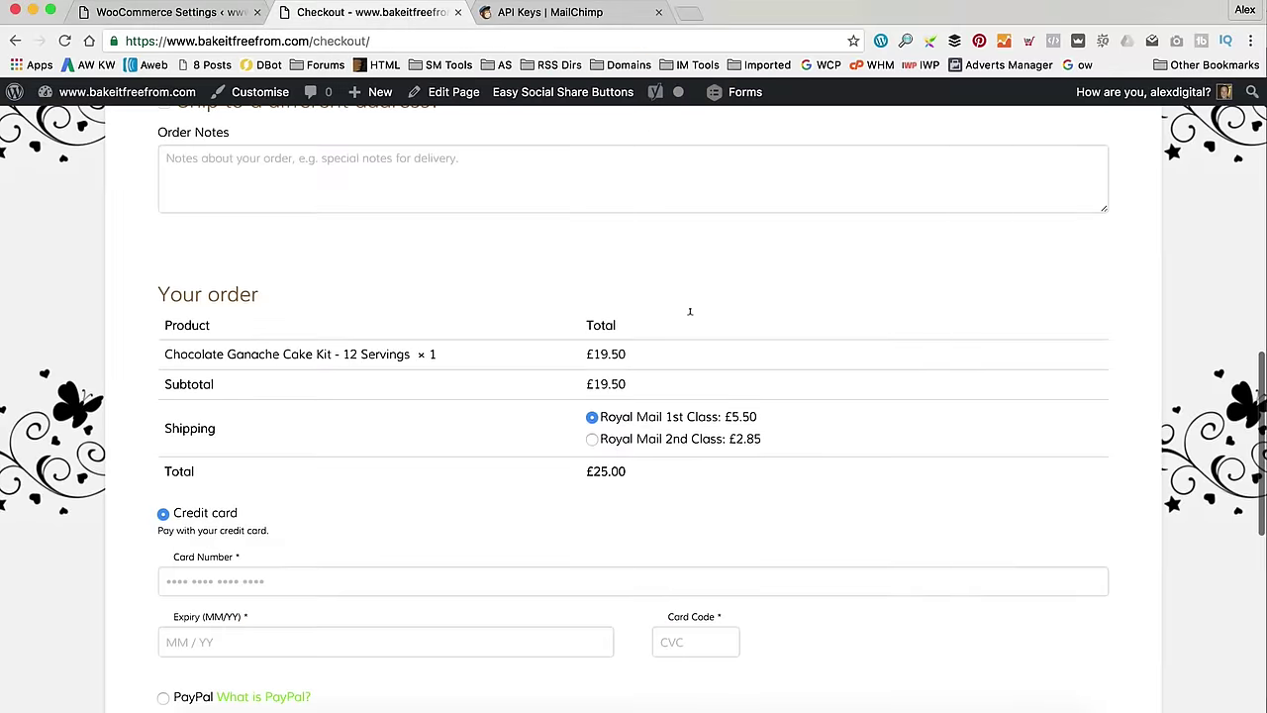
{"action": "scroll", "coordinate": [690, 320], "scroll_direction": "down", "scroll_amount": 2}
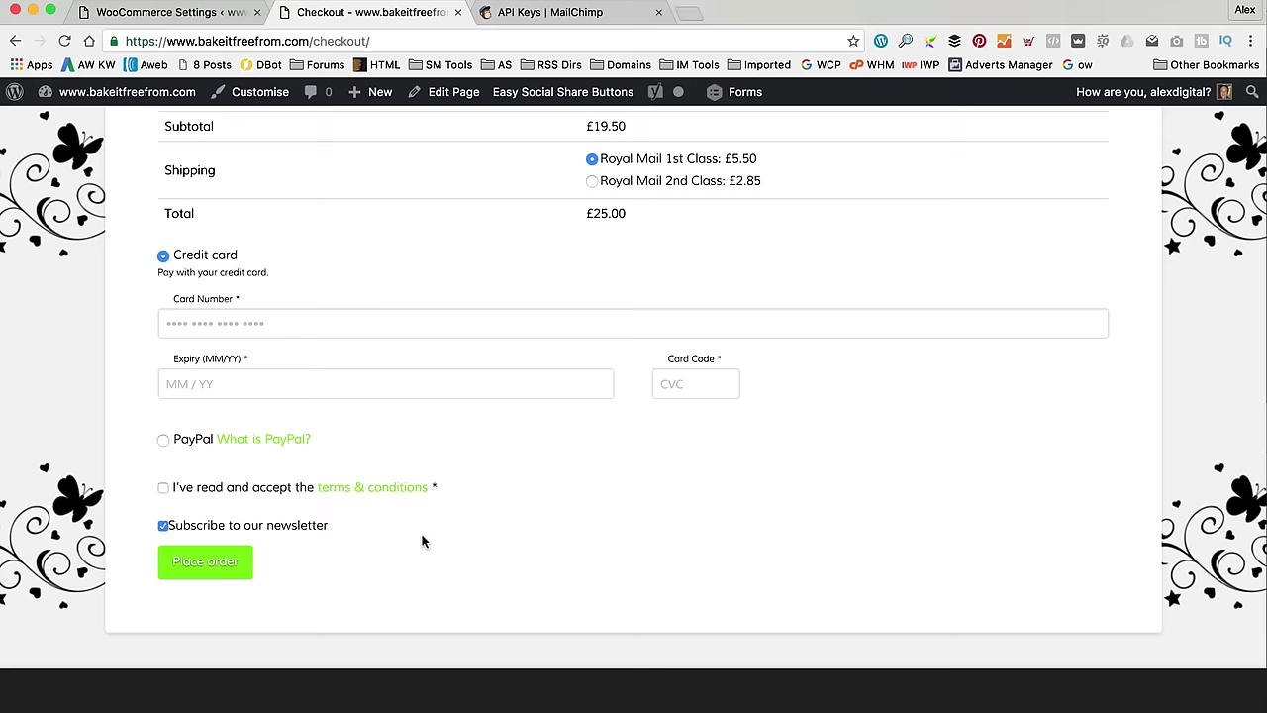
{"action": "scroll", "coordinate": [425, 535], "scroll_direction": "up", "scroll_amount": 10}
{"action": "scroll", "coordinate": [425, 530], "scroll_direction": "down", "scroll_amount": 15}
{"action": "scroll", "coordinate": [297, 465], "scroll_direction": "up", "scroll_amount": 4}
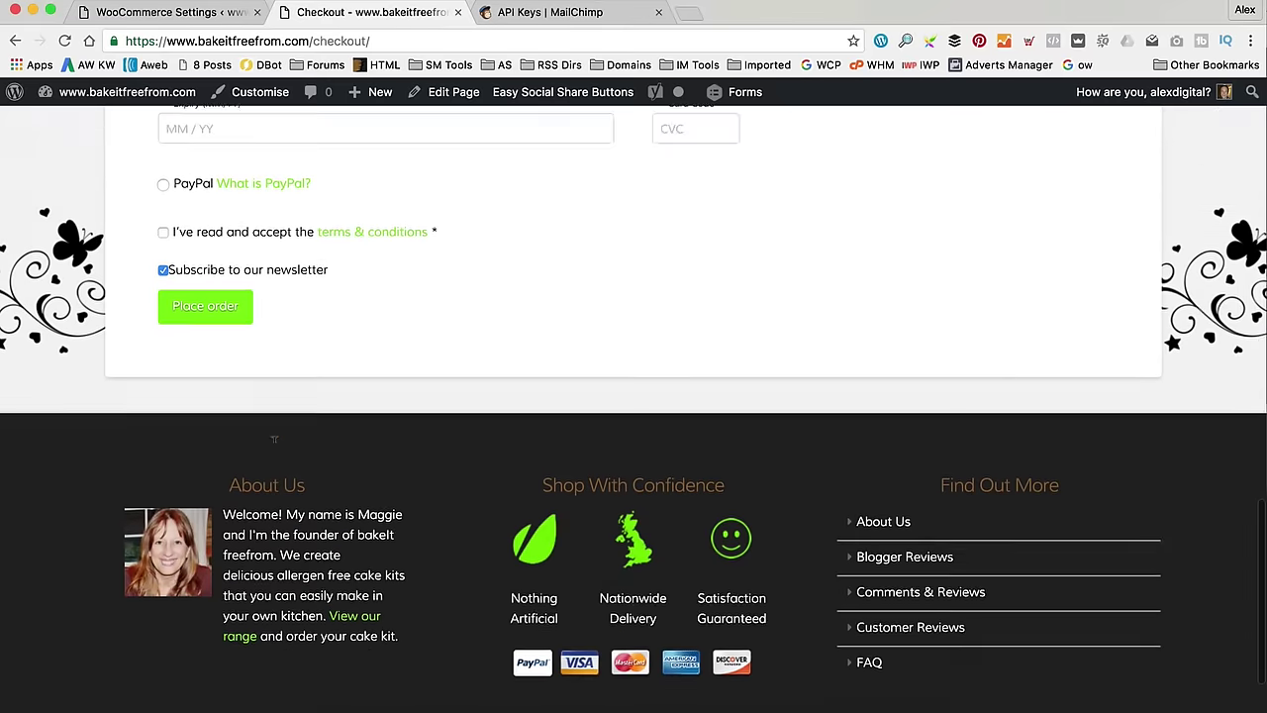
{"action": "scroll", "coordinate": [274, 437], "scroll_direction": "up", "scroll_amount": 2}
- Untick, then re-tick, the 'Subscribe to our newsletter' checkbox on checkout
{"action": "left_click", "coordinate": [163, 397]}
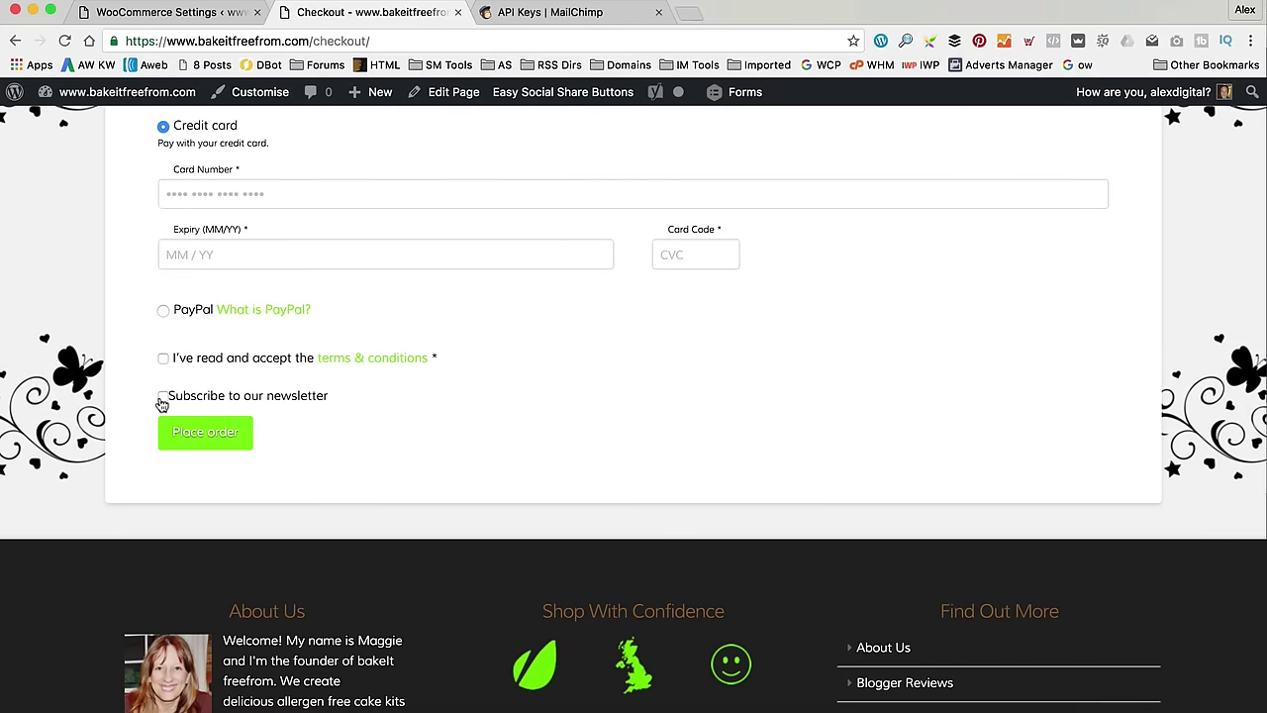
{"action": "left_click", "coordinate": [162, 397]}
{"action": "scroll", "coordinate": [535, 379], "scroll_direction": "up", "scroll_amount": 3}
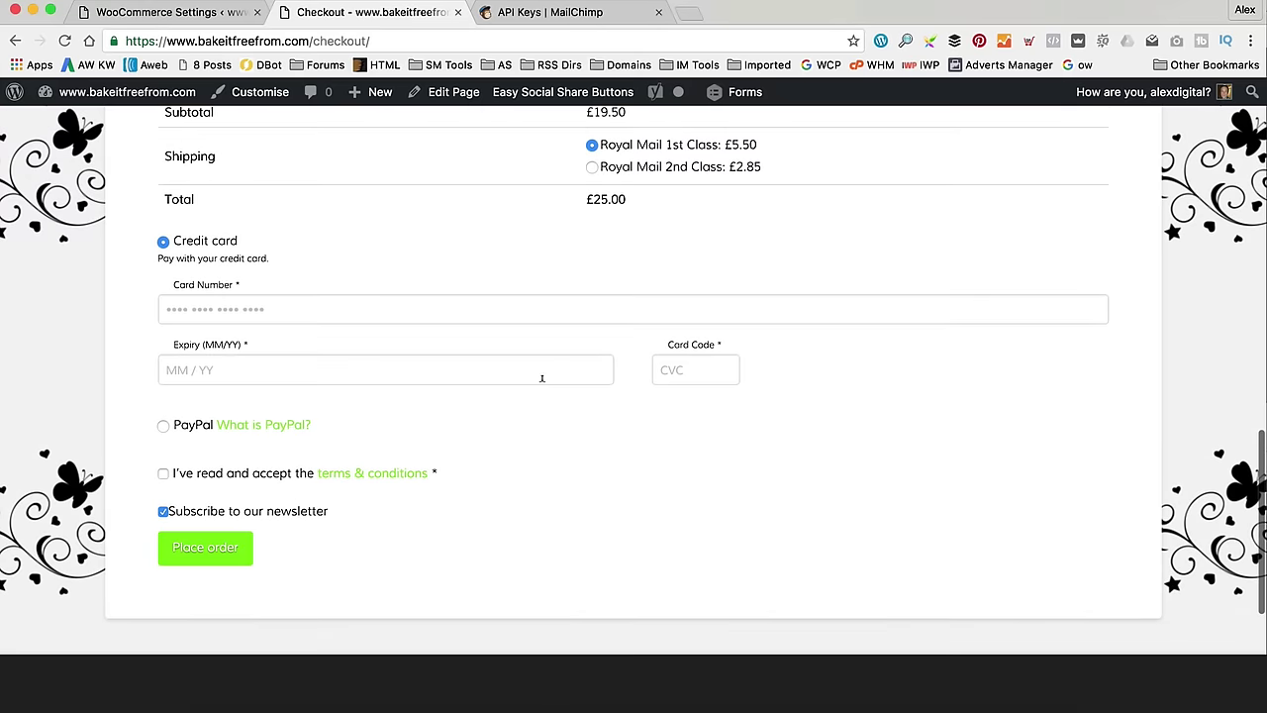